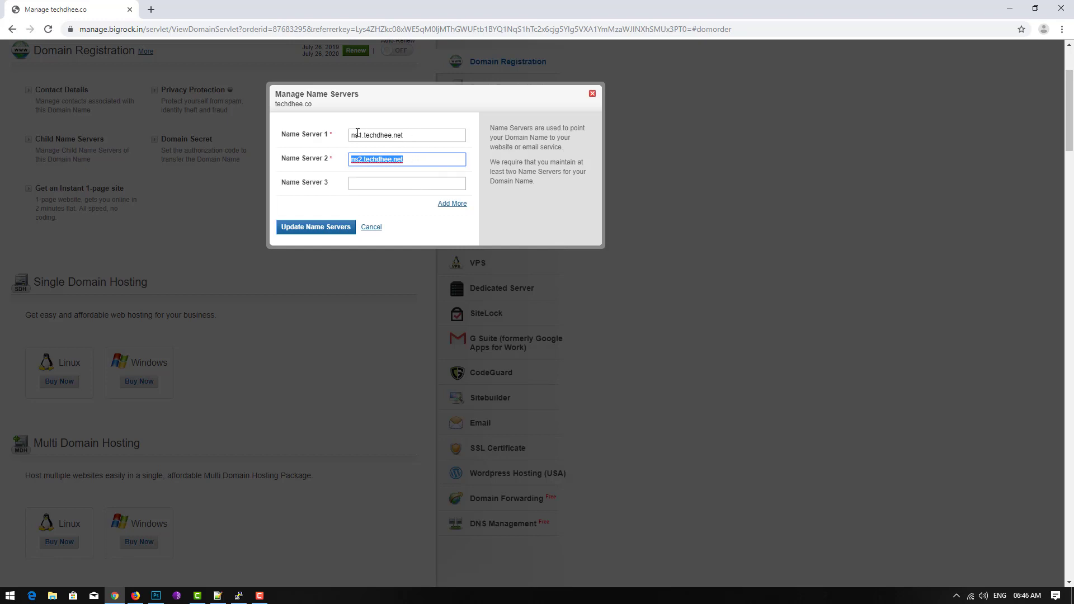
- Keep the name servers as ns1.techdhee.net and ns2.techdhee.net, save, and close the dialog
click(418, 159)
click(312, 227)
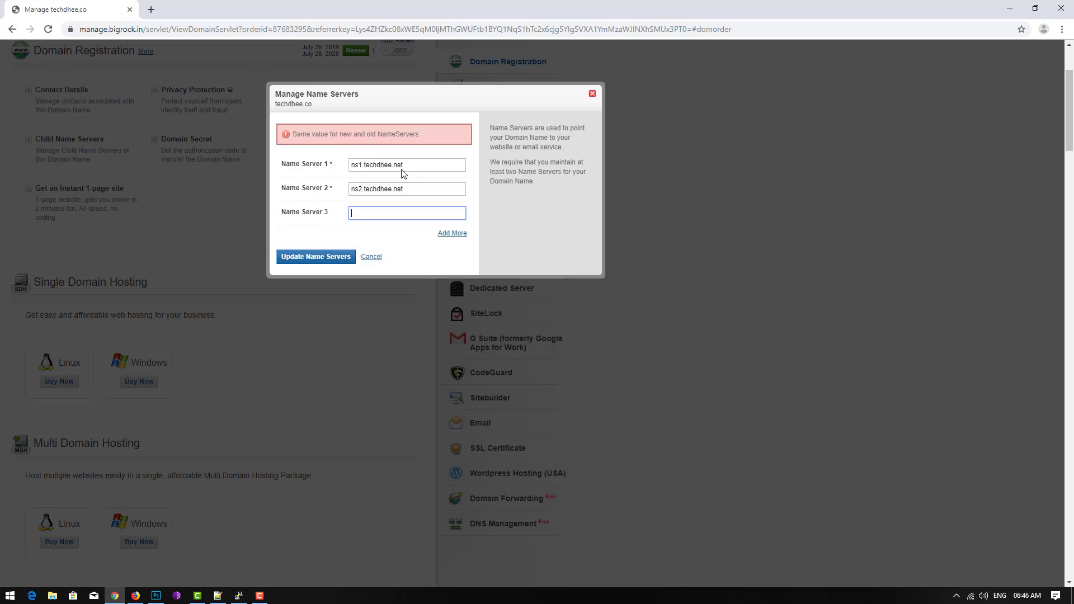
click(593, 94)
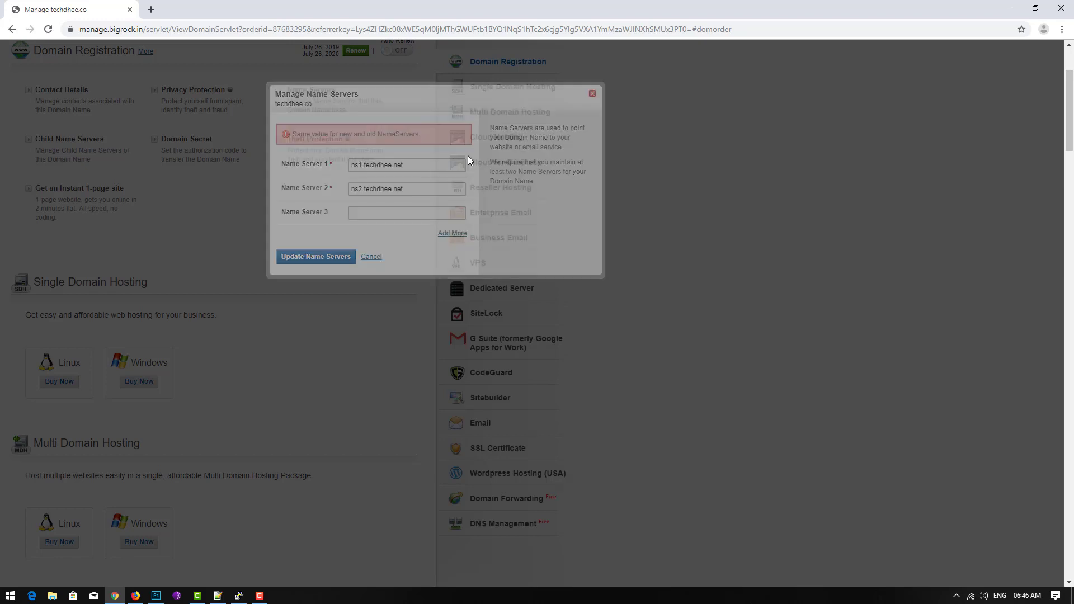
- Copy the domain name techdhee.co from the BigRock domain manager page
scroll(338, 228, up, 3)
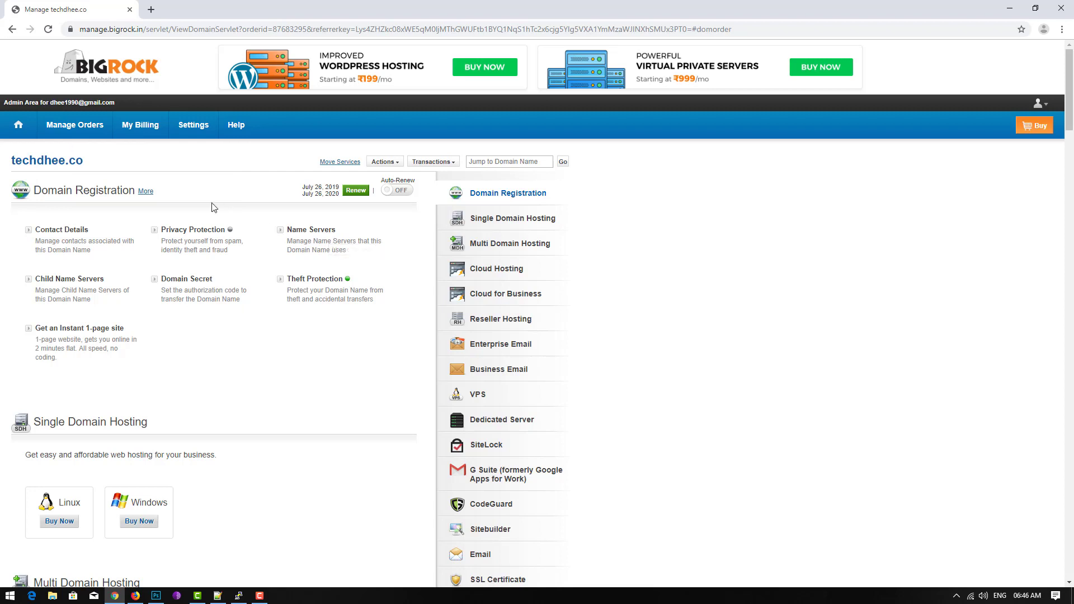
drag(13, 161, 90, 161)
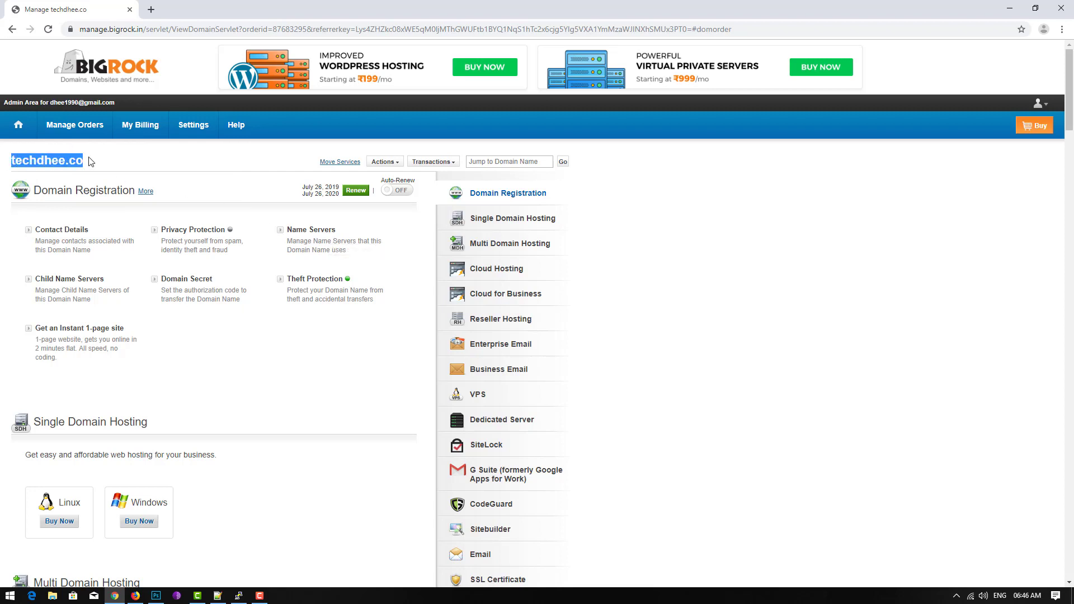
right_click(75, 159)
click(88, 164)
click(1010, 8)
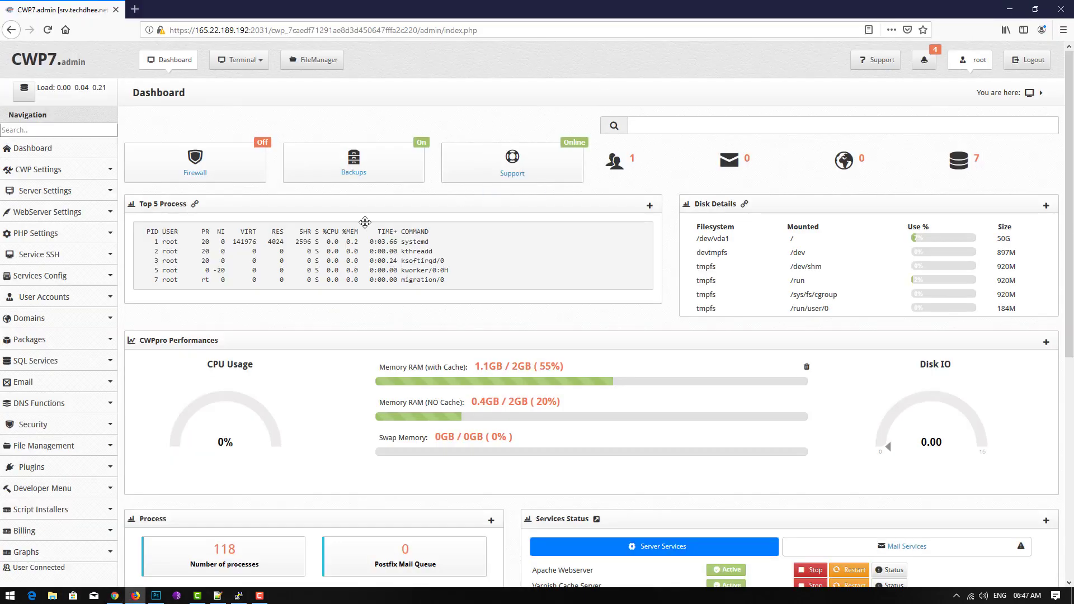
- Open the New Account form under User Accounts and paste techdhee.co as the domain name
click(35, 299)
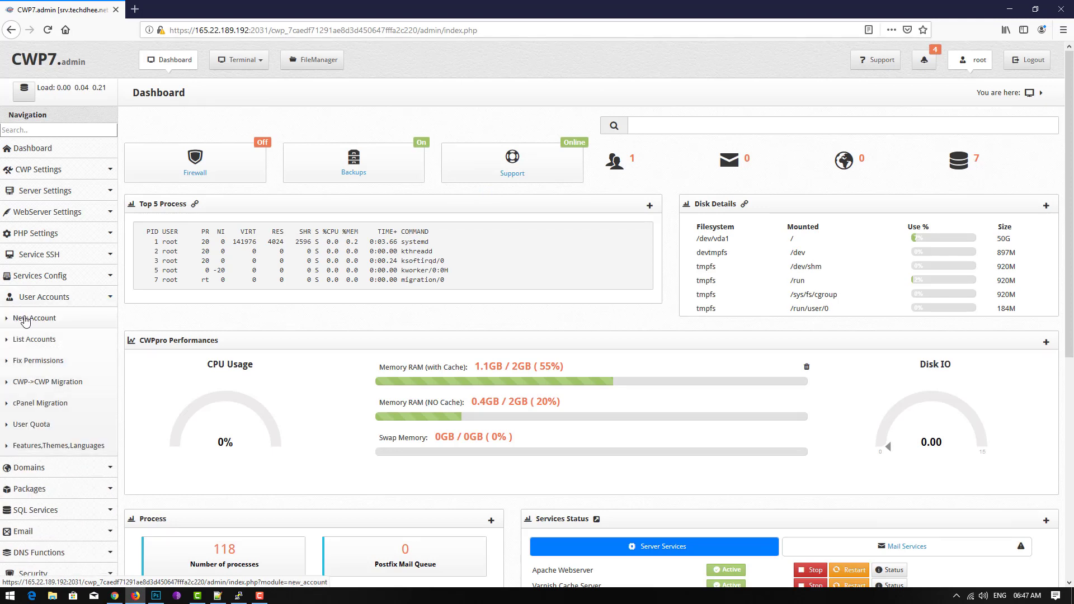
click(25, 319)
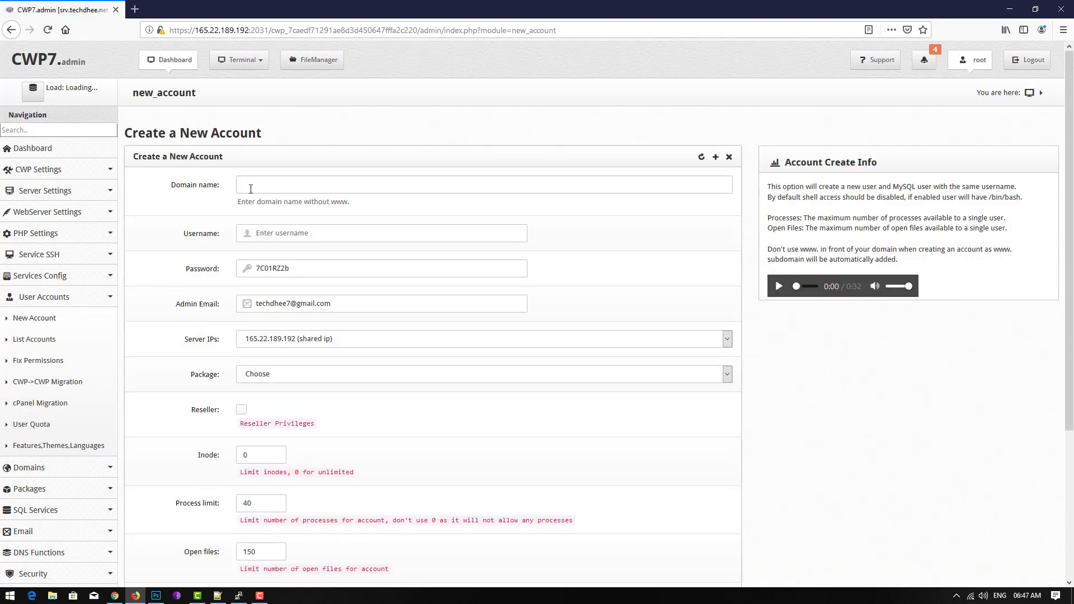
right_click(250, 187)
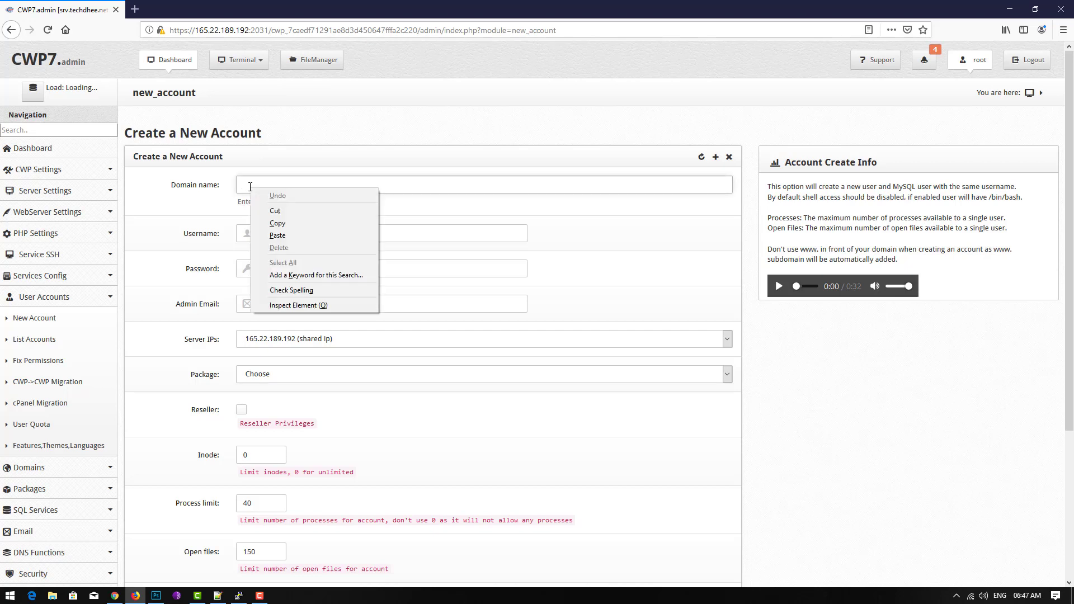
click(282, 235)
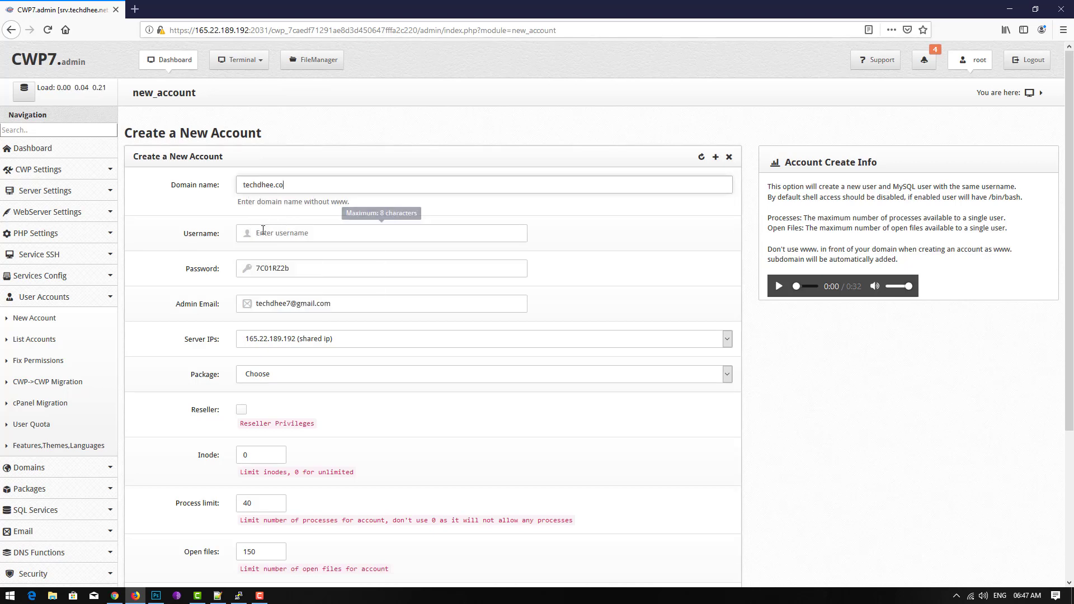
- Enter the account username and replace the generated password with a custom one
click(263, 232)
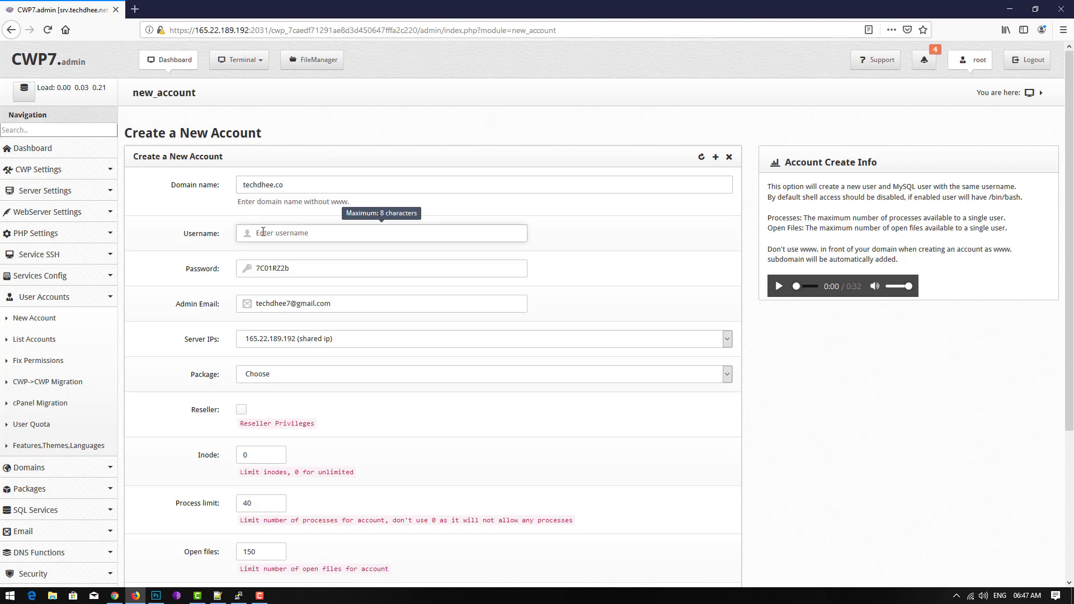
text(dhee)
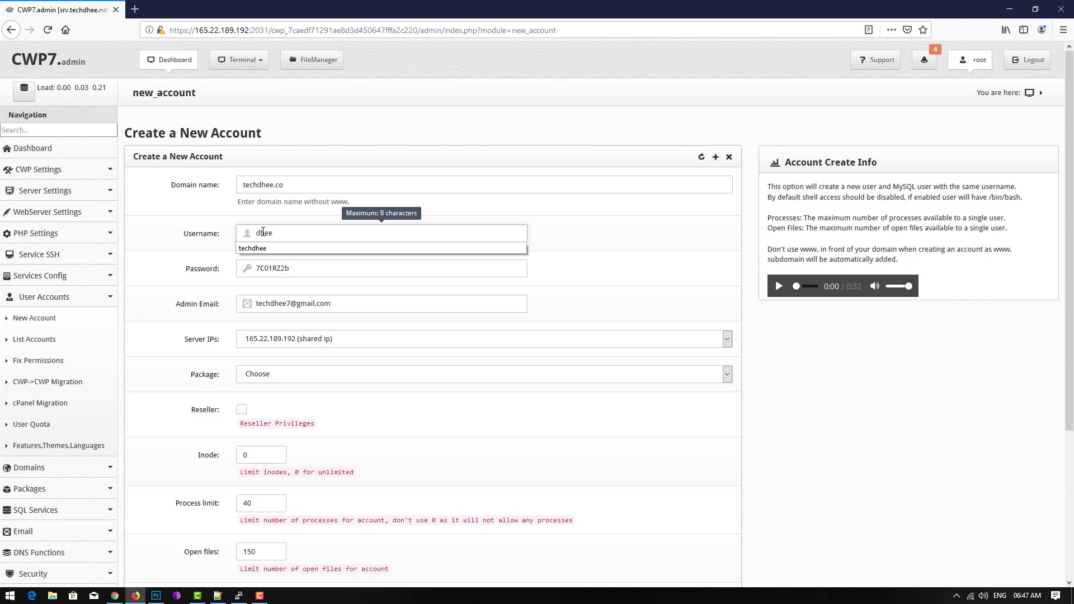
click(225, 225)
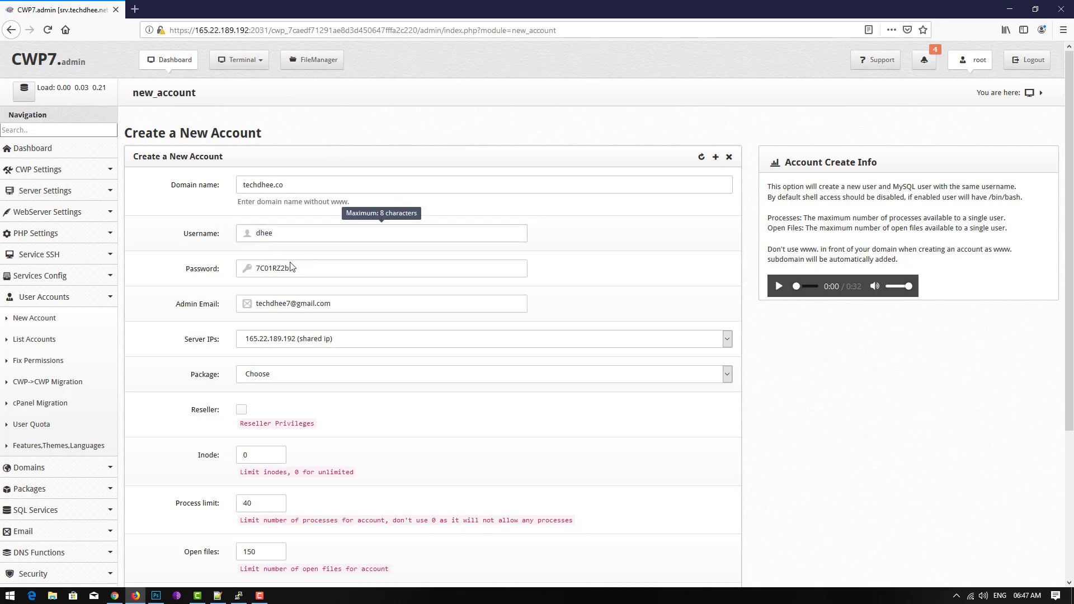
drag(301, 270, 207, 262)
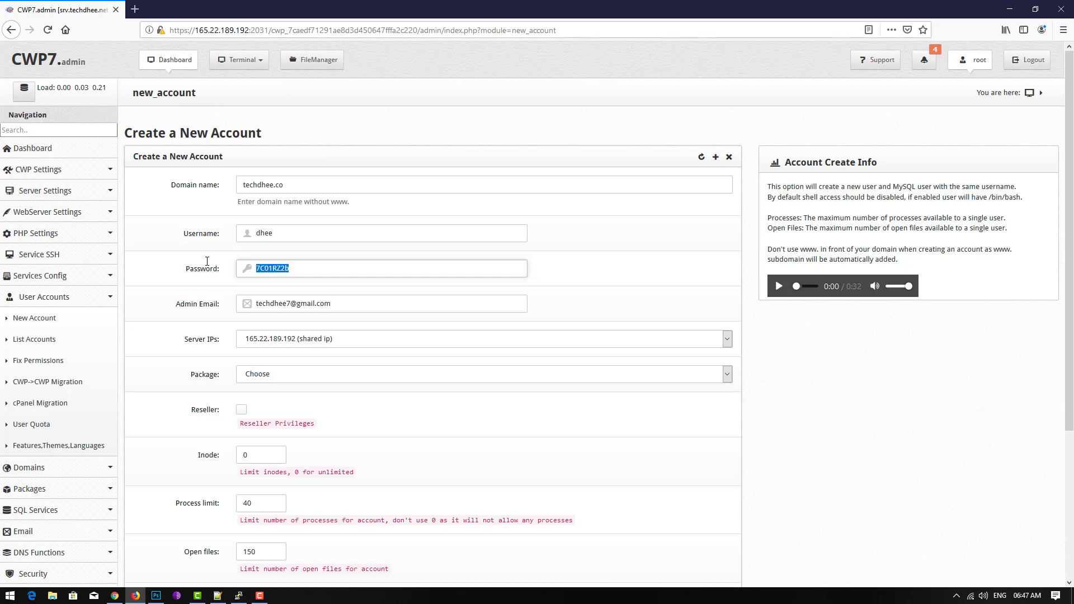
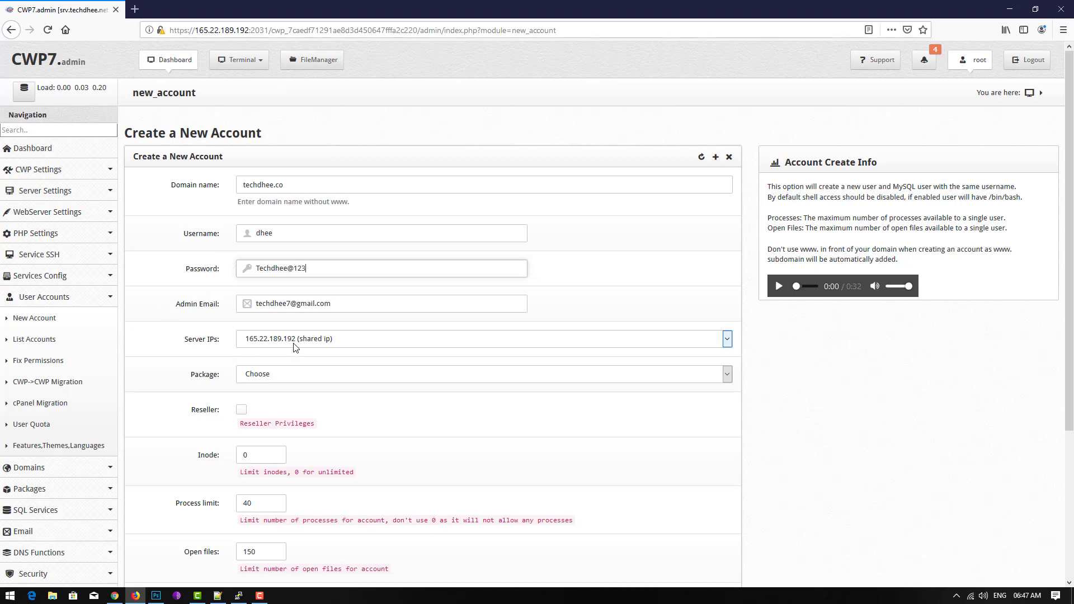
- Choose the 'default' package, enable AutoSSL, and create the techdhee.co account
click(264, 377)
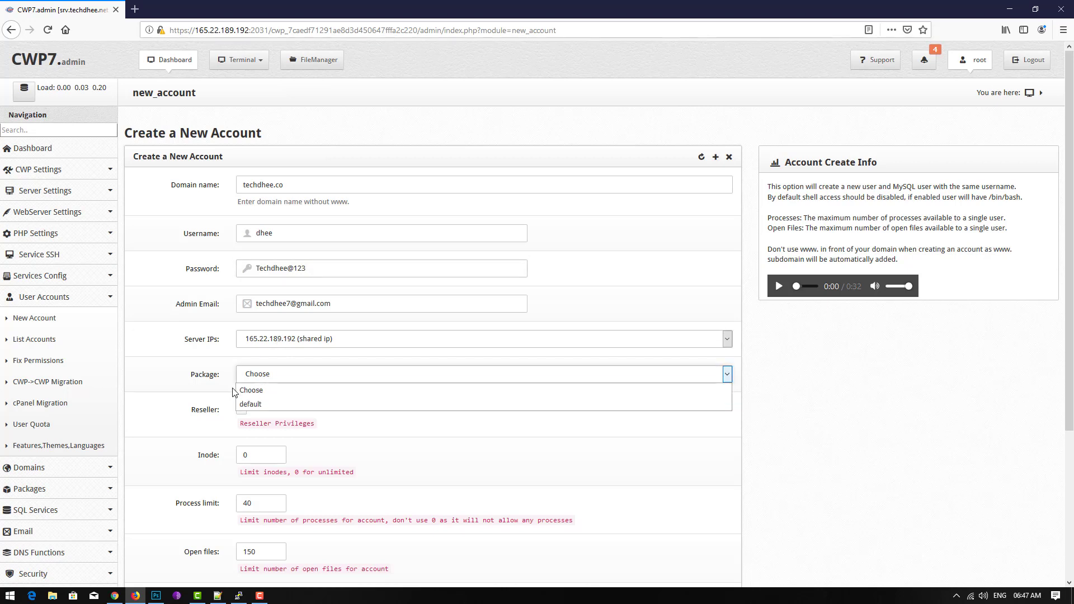
click(252, 407)
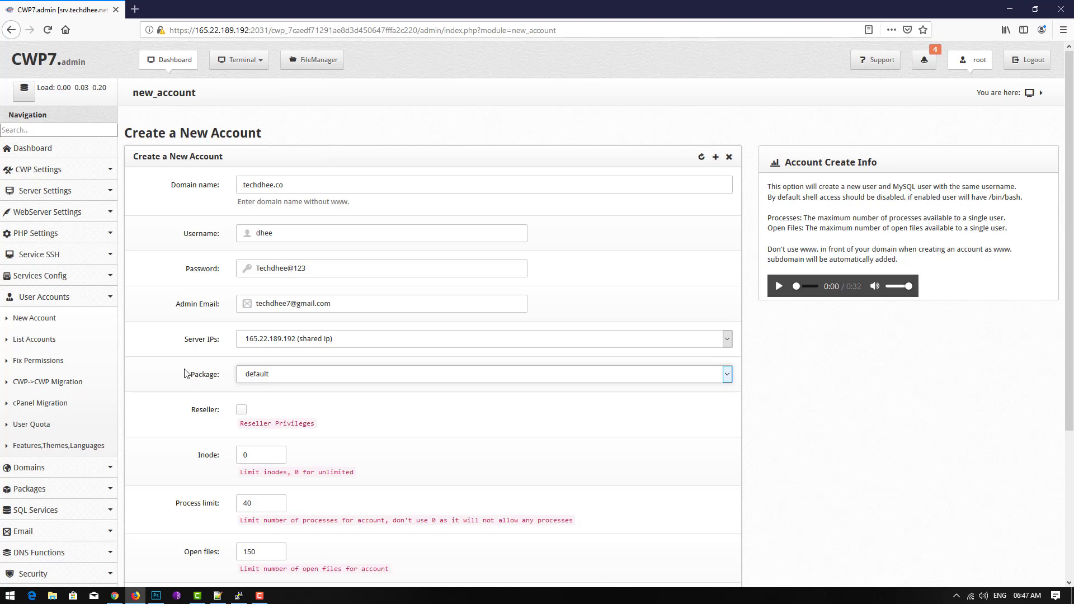
scroll(204, 380, down, 2)
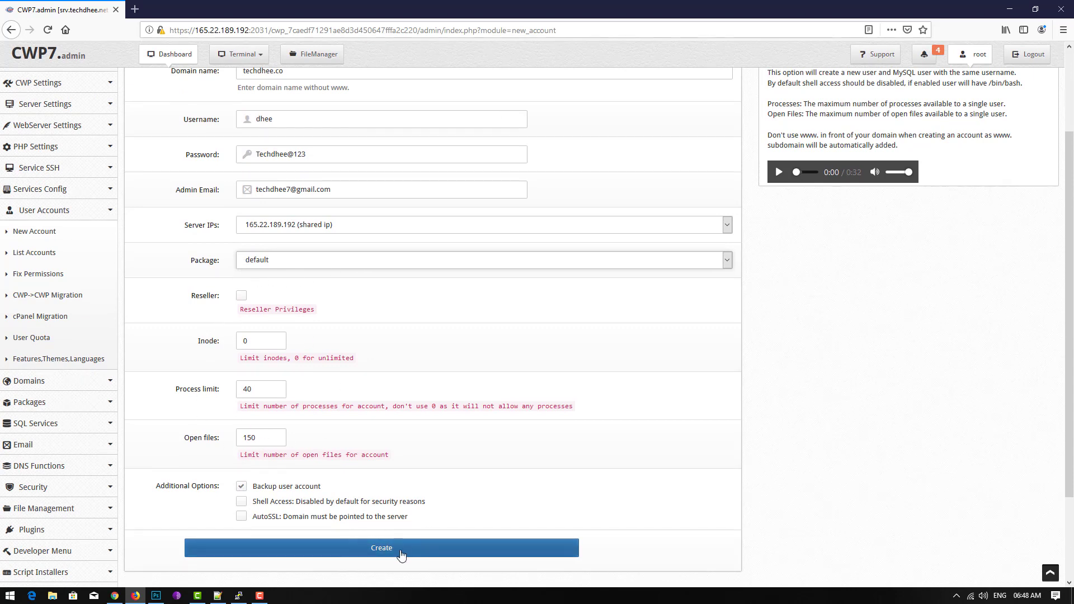
click(241, 516)
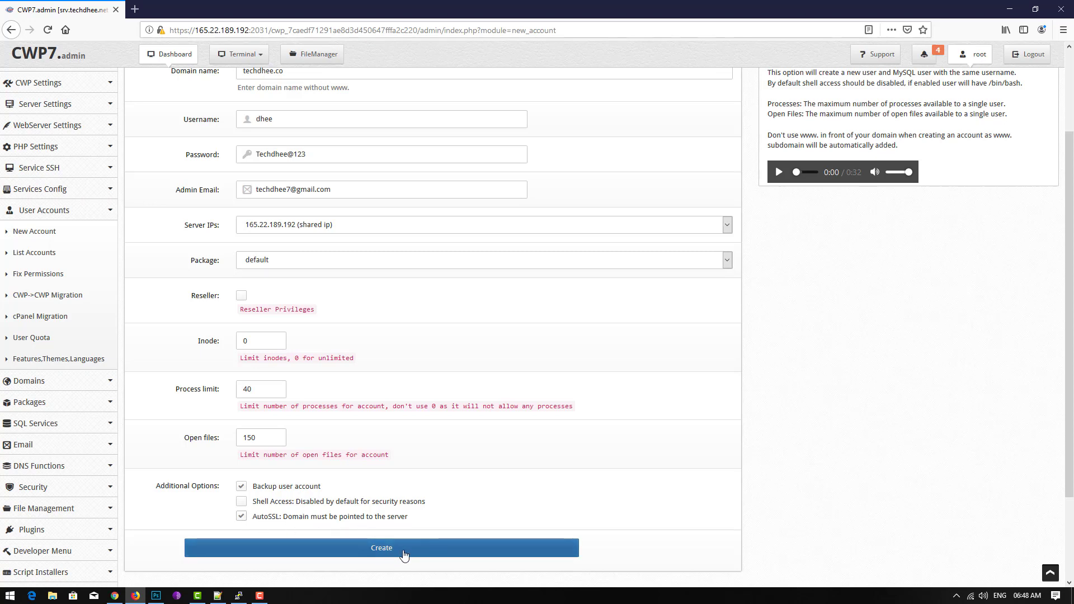
click(379, 552)
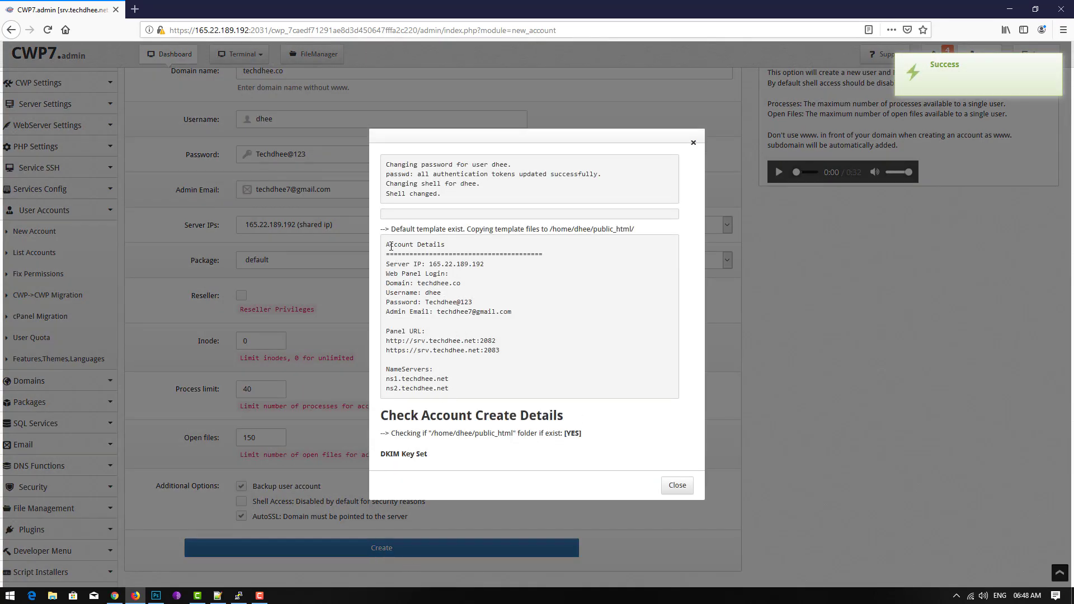
- Copy the Account Details summary, from the server IP through both name servers
drag(391, 246, 506, 392)
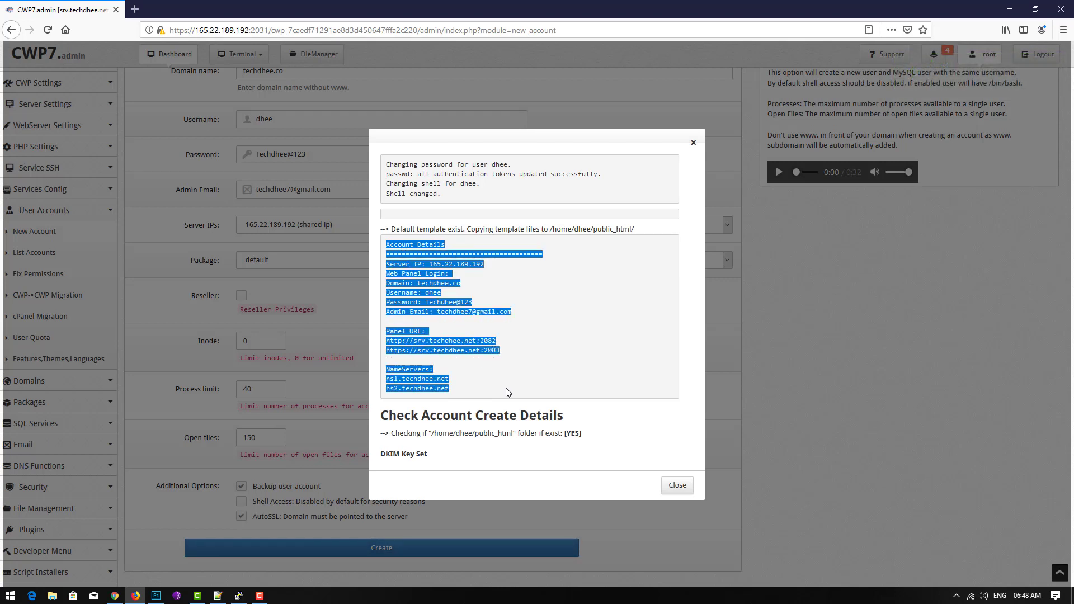
right_click(409, 245)
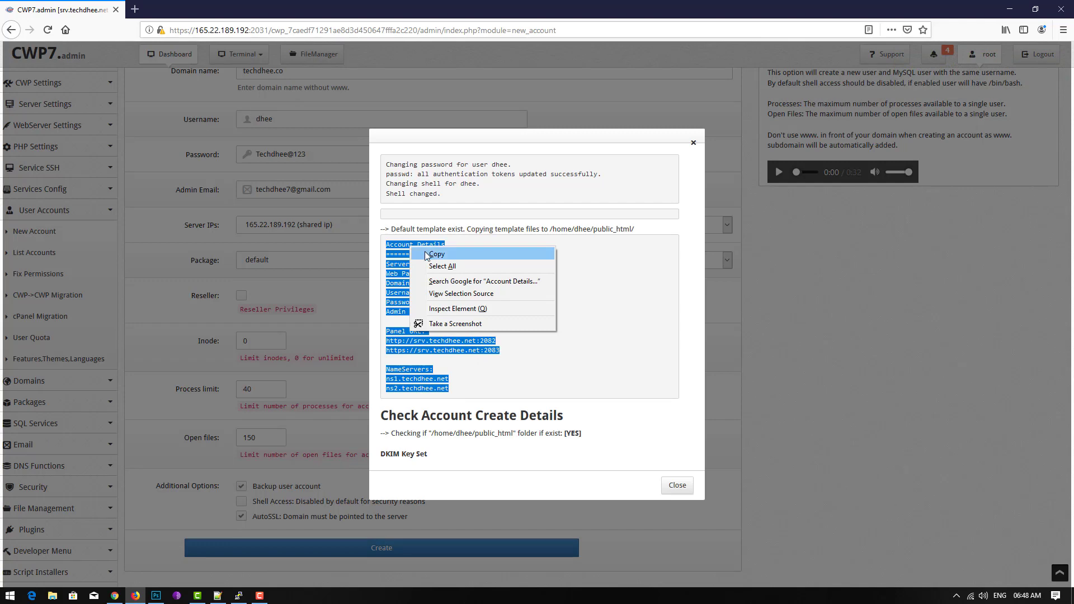
click(452, 255)
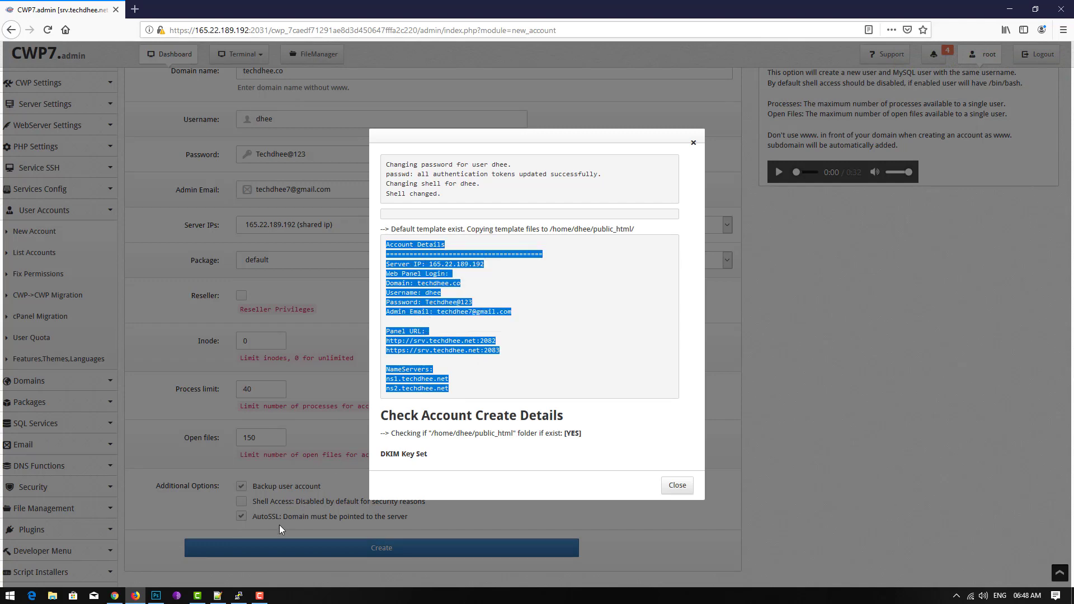
key(alt+Tab)
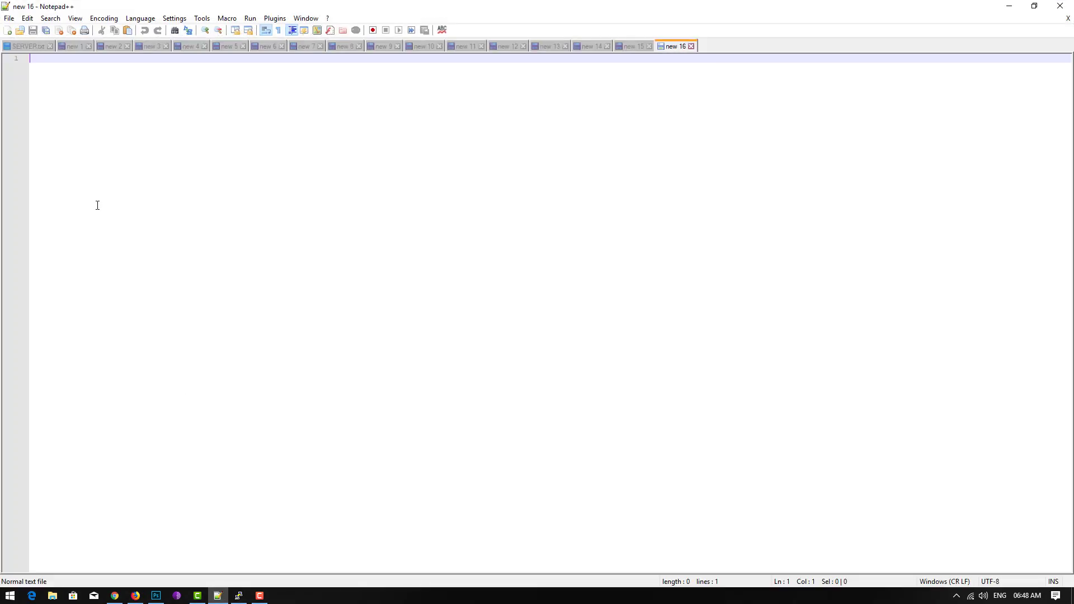
- Paste the account details into the new 16 tab and copy the HTTPS panel URL on line 12
key(ctrl+v)
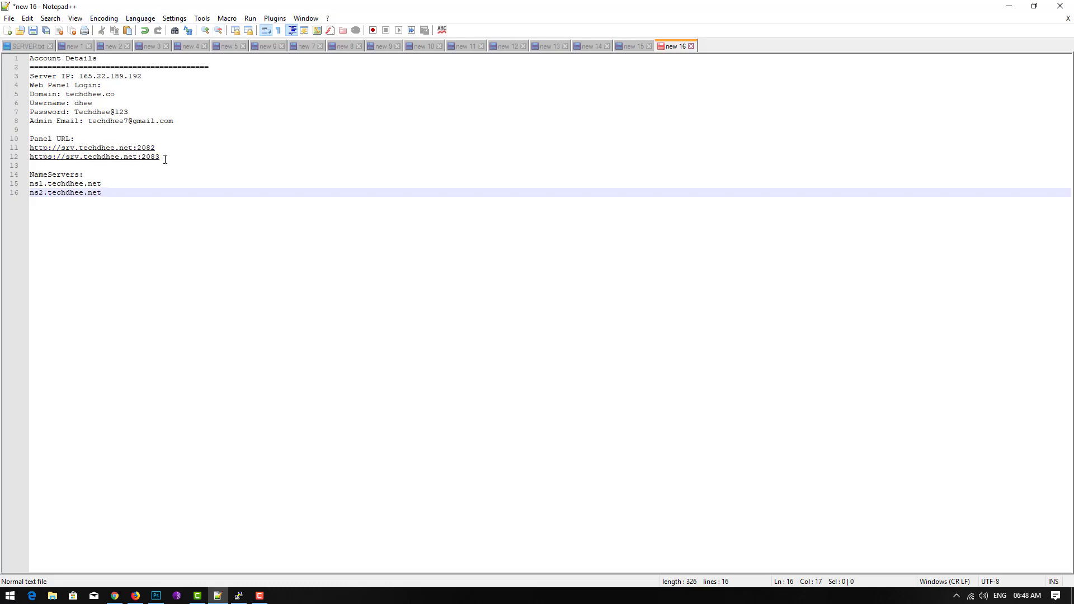
drag(165, 160, 19, 158)
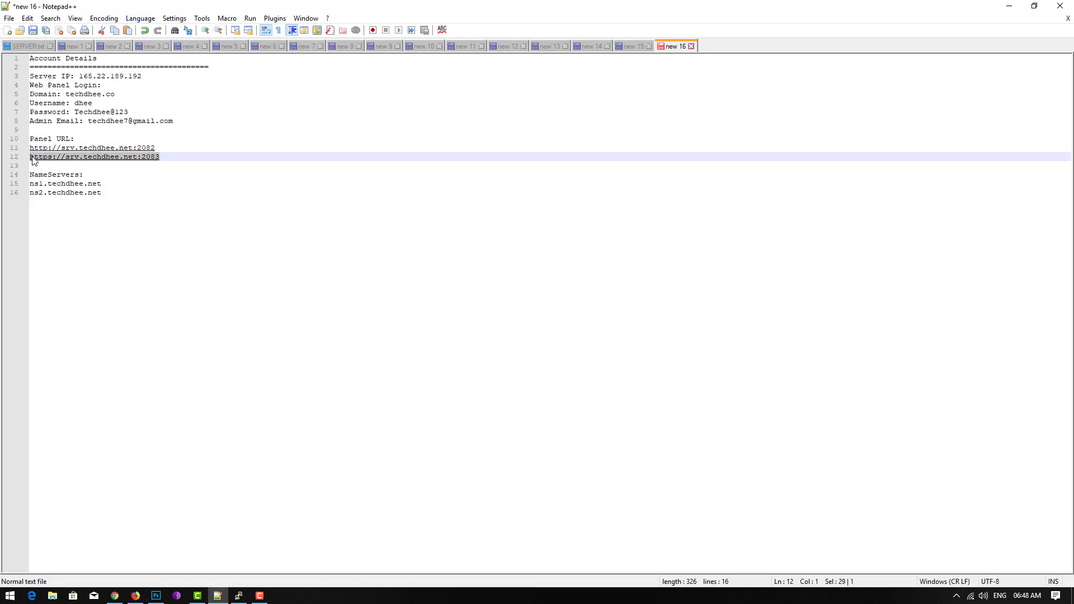
right_click(38, 159)
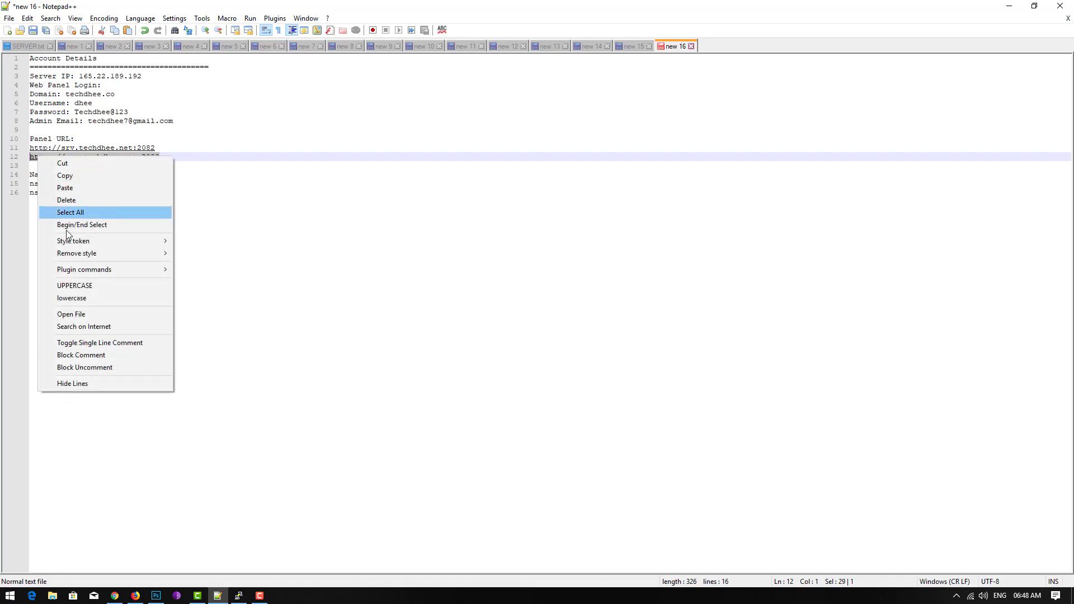
click(69, 177)
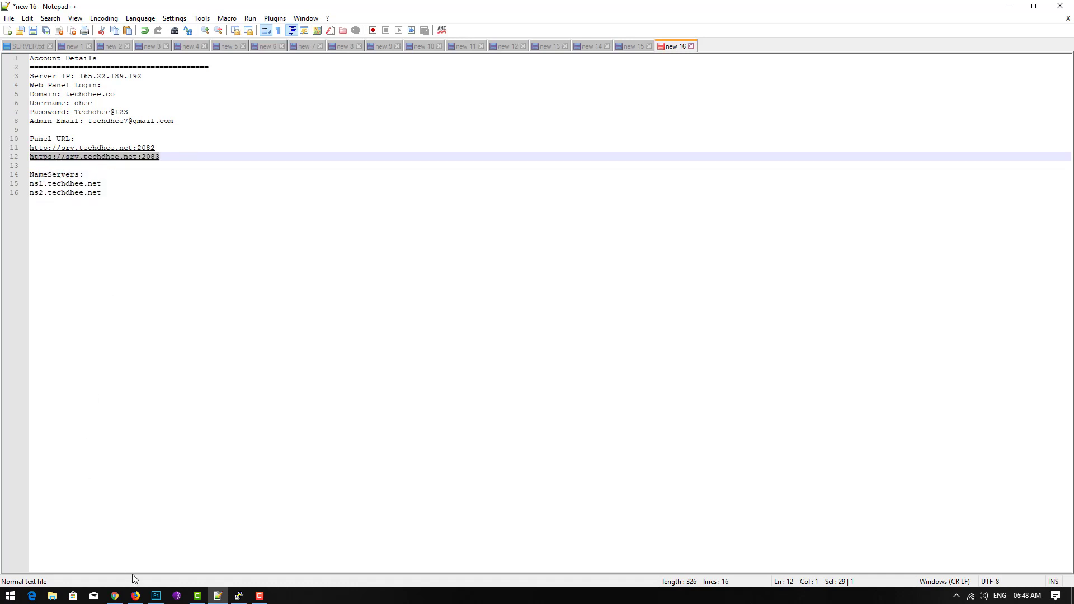
click(136, 596)
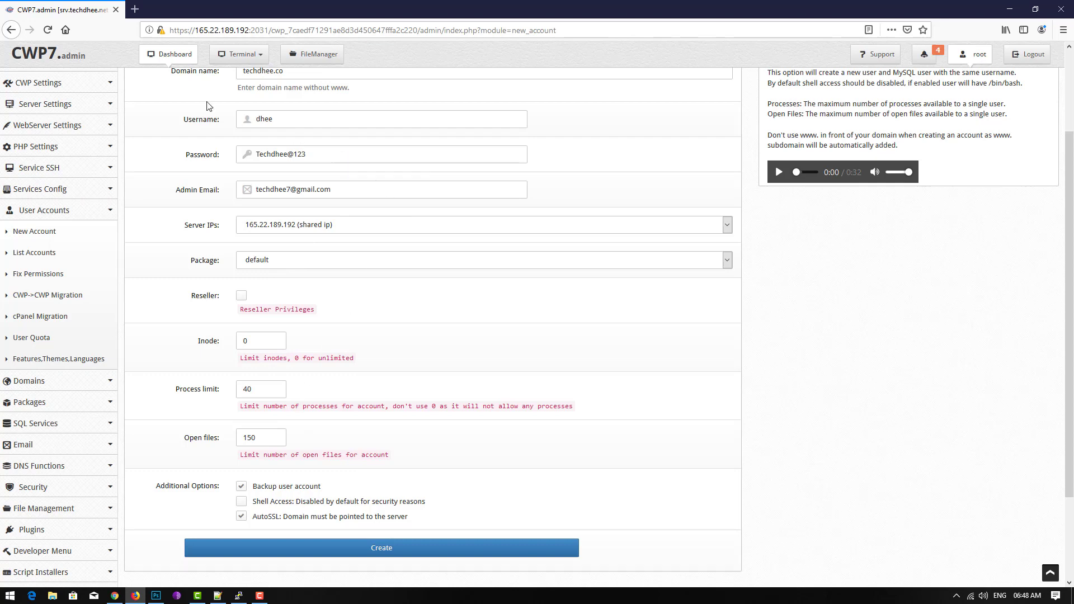
click(163, 56)
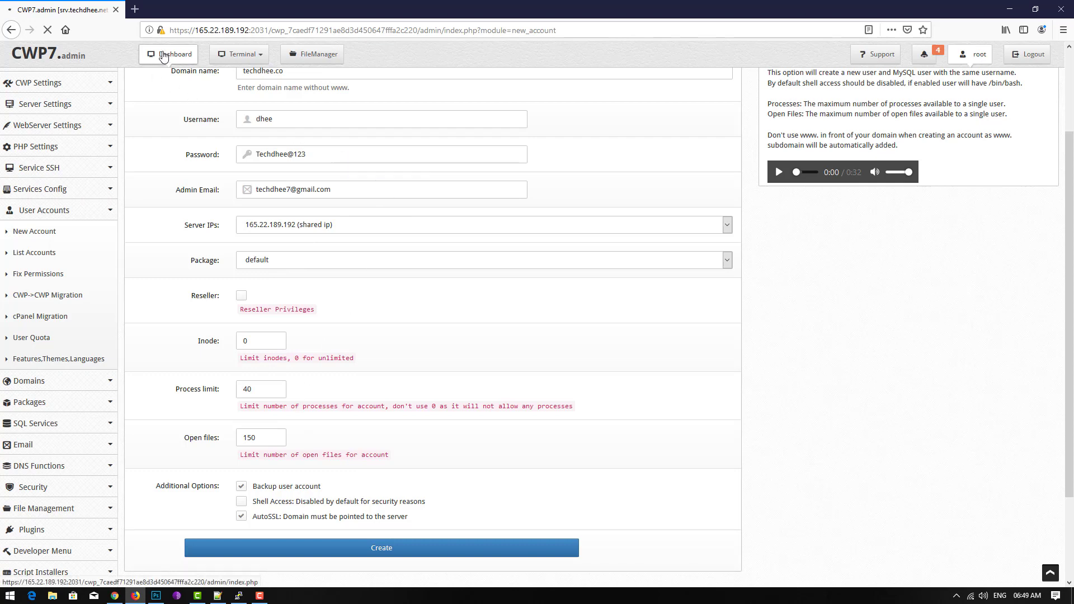
click(134, 10)
key(ctrl+v)
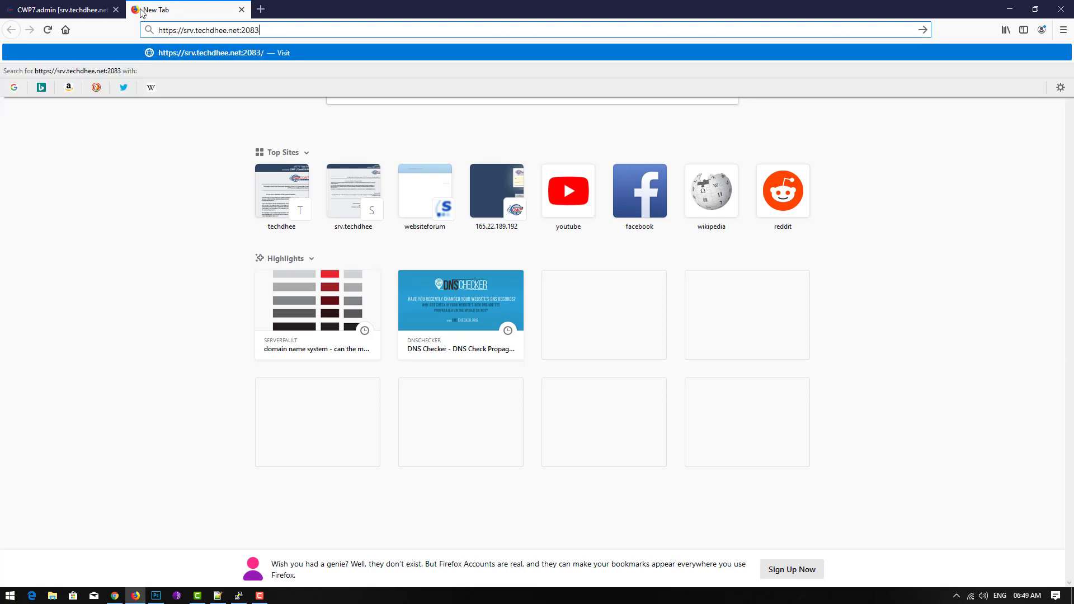
key(Return)
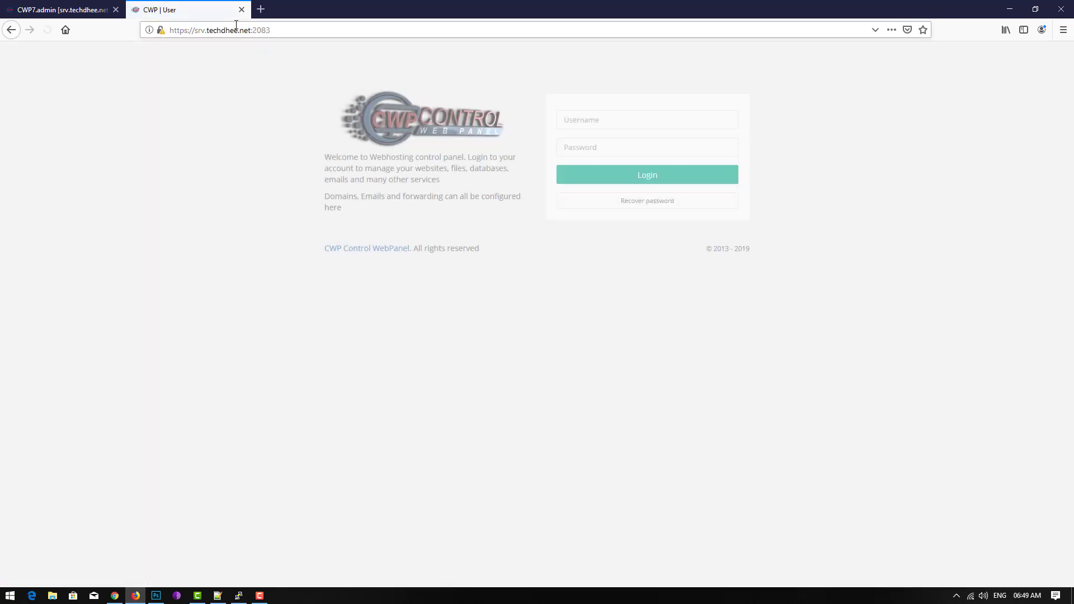
click(592, 125)
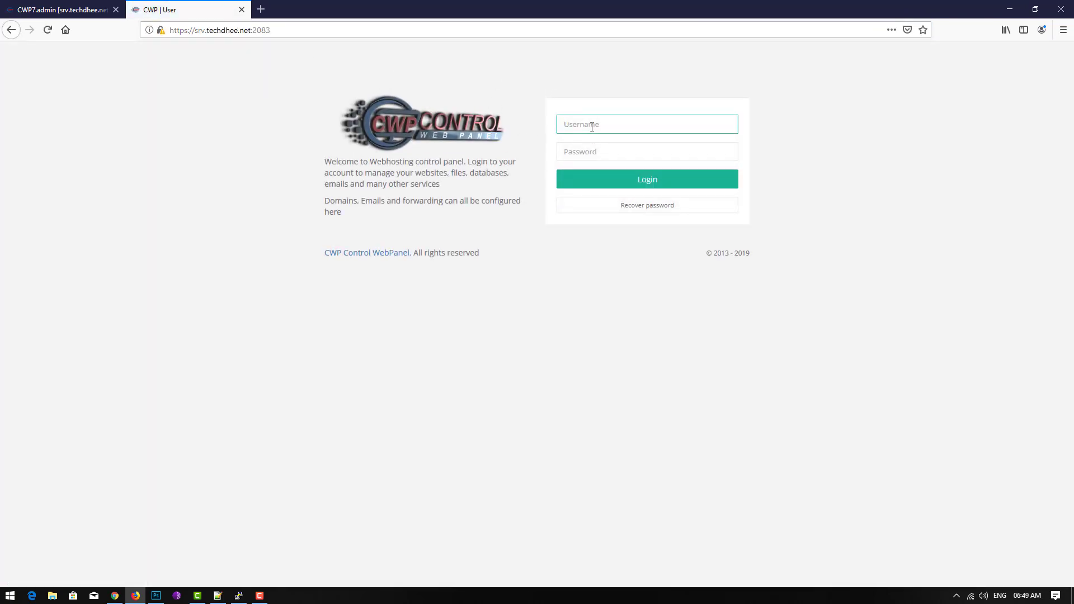
text(dhee)
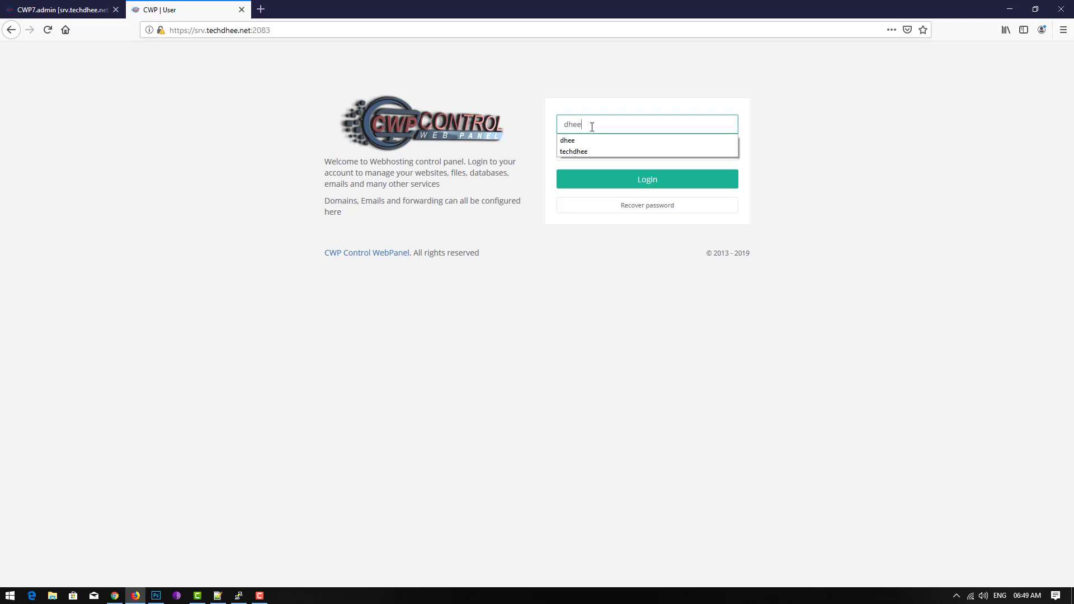
key(Tab)
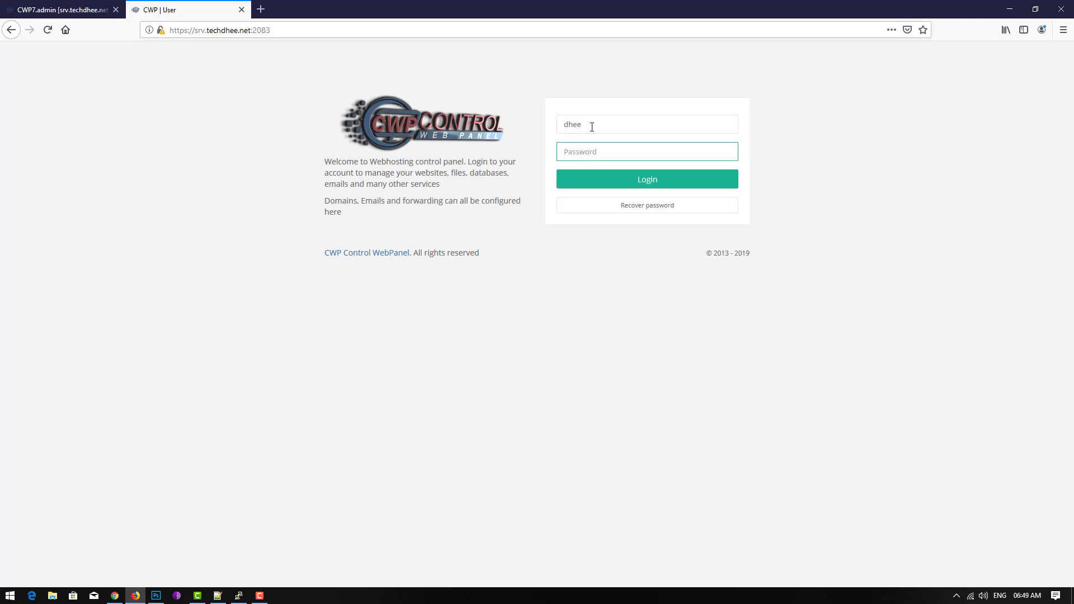
text(*)
click(651, 178)
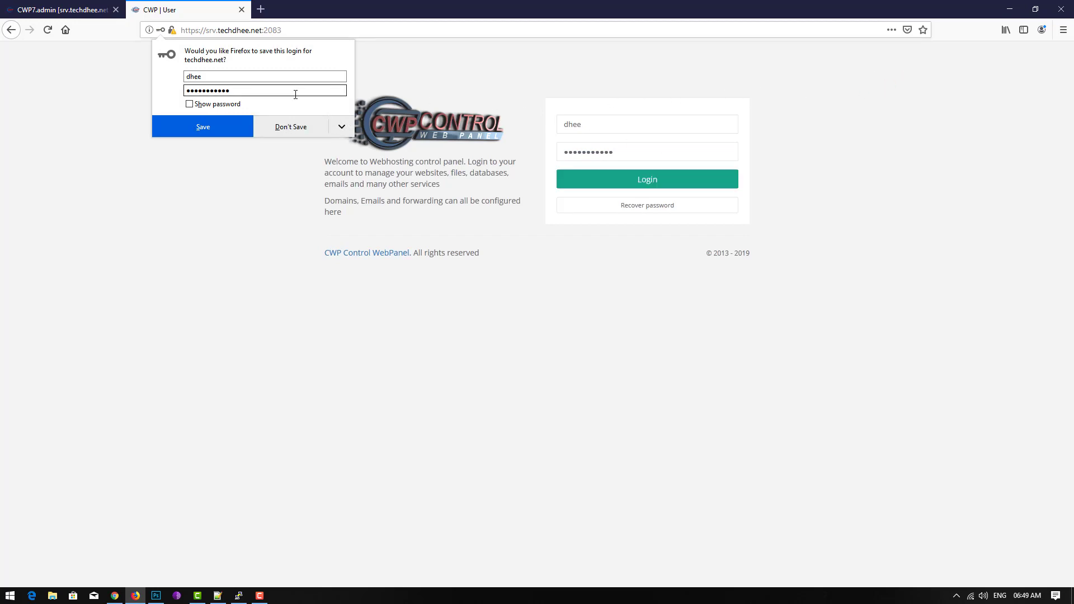
click(272, 125)
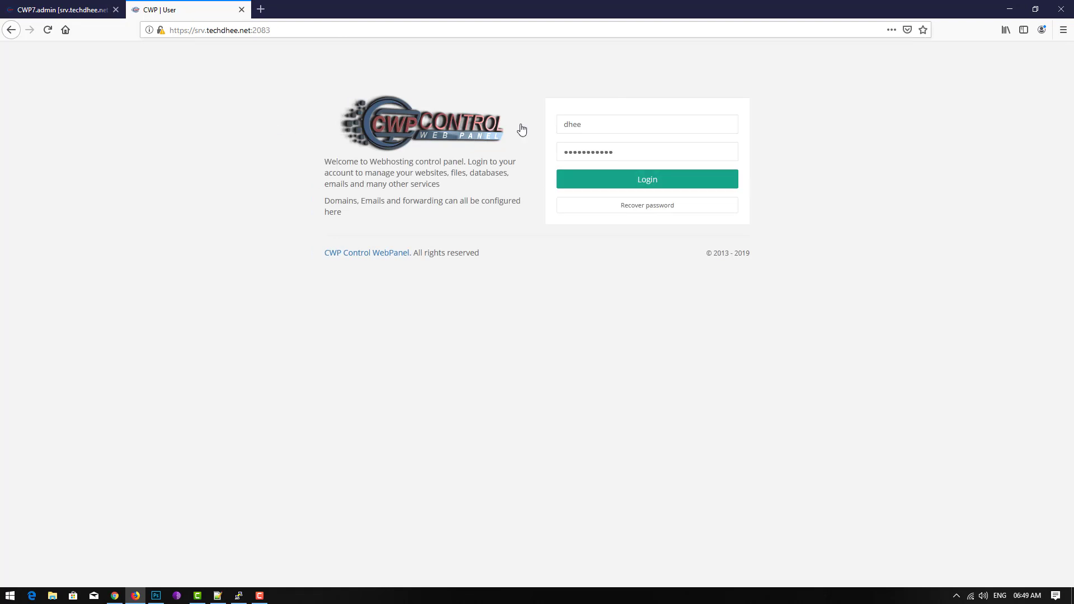
- Copy the account password from line 7 of the Notepad++ notes
click(217, 596)
click(127, 182)
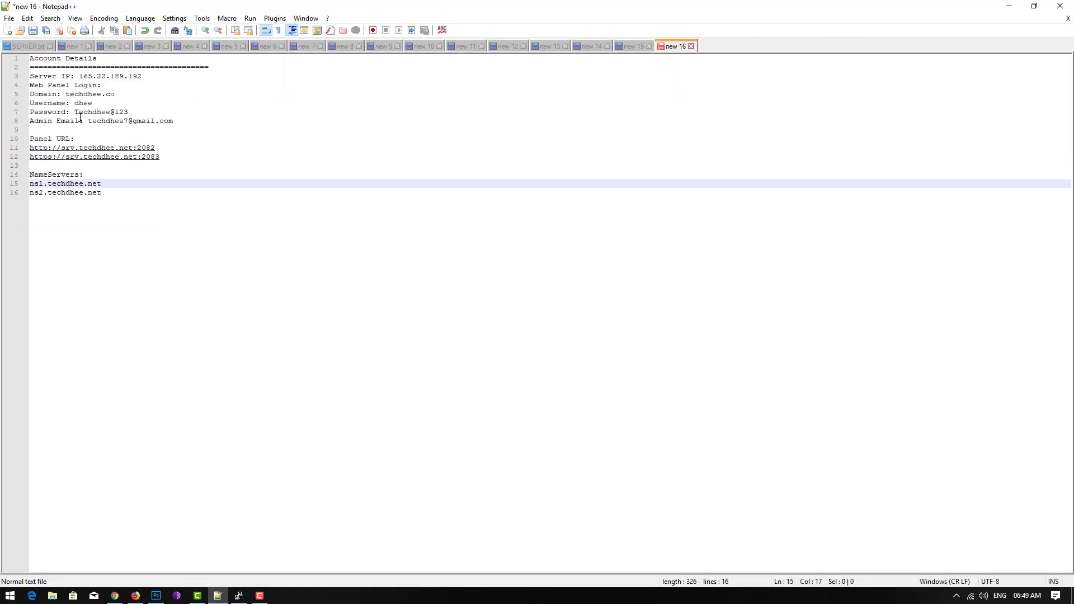
drag(77, 113, 136, 112)
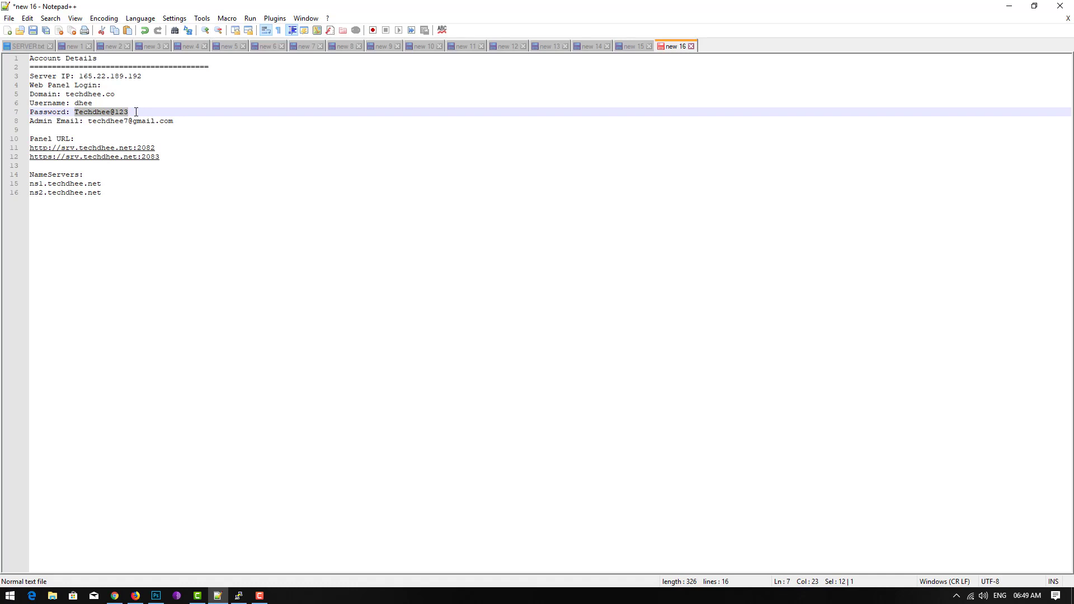
right_click(116, 116)
click(129, 131)
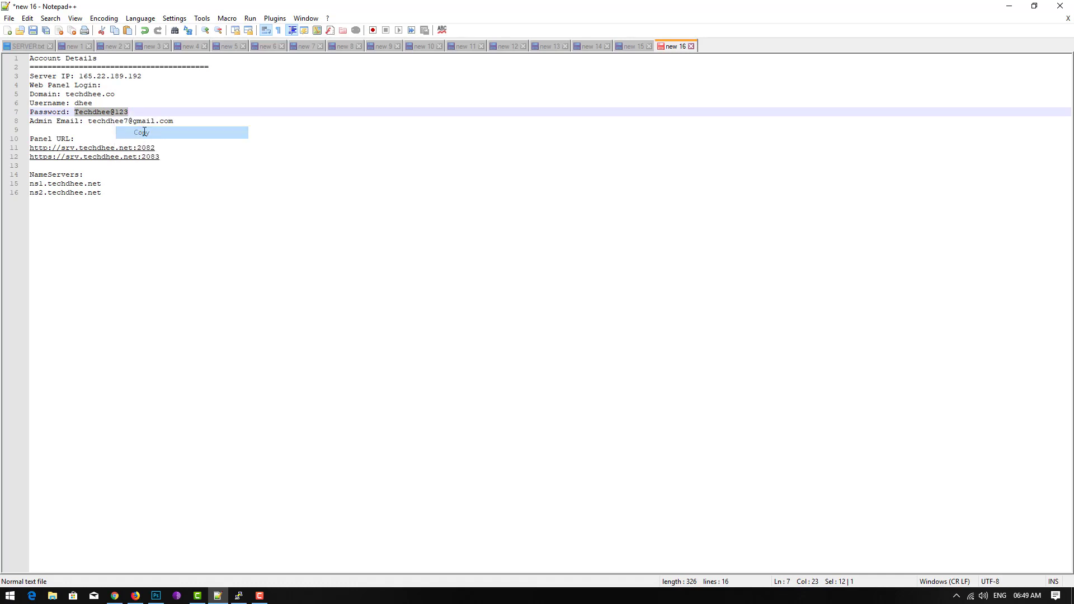
- Replace the wrong password with the copied one and log in without saving the login
click(1000, 10)
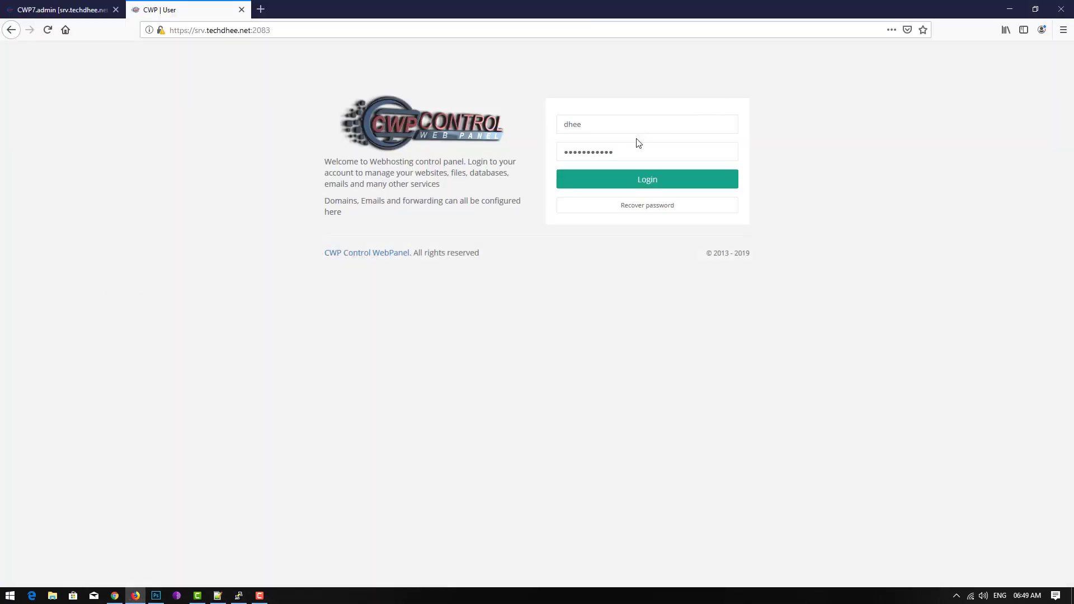
key(Tab)
key(BackSpace)
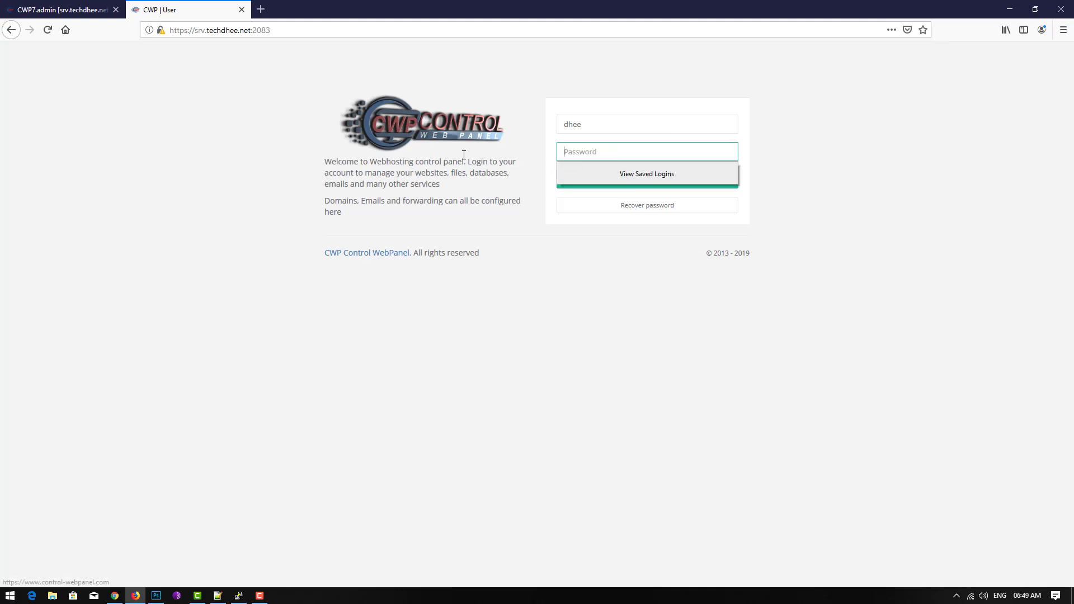
key(ctrl+v)
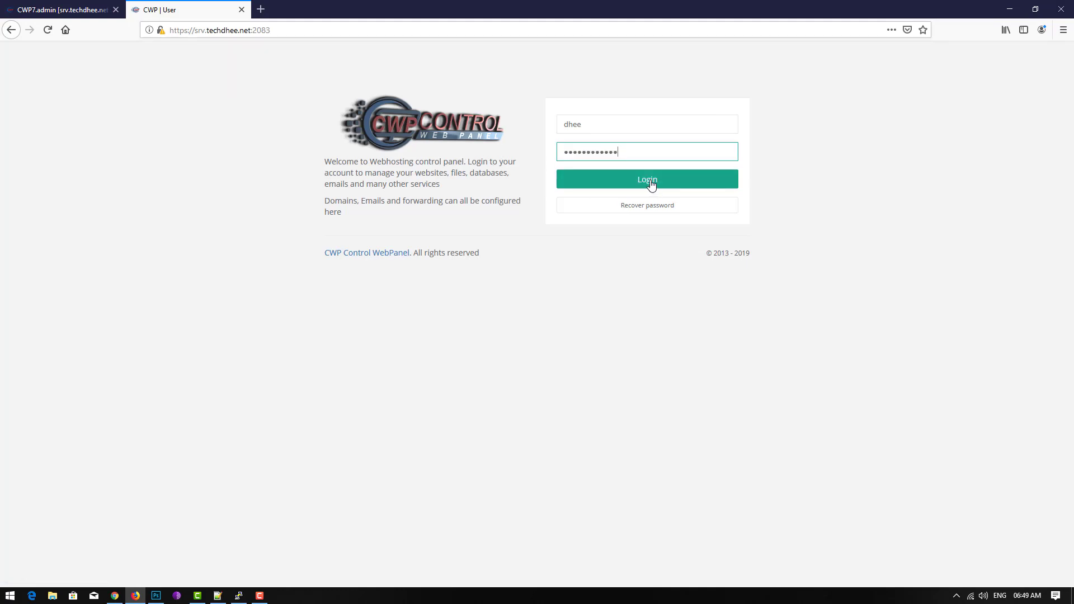
click(650, 184)
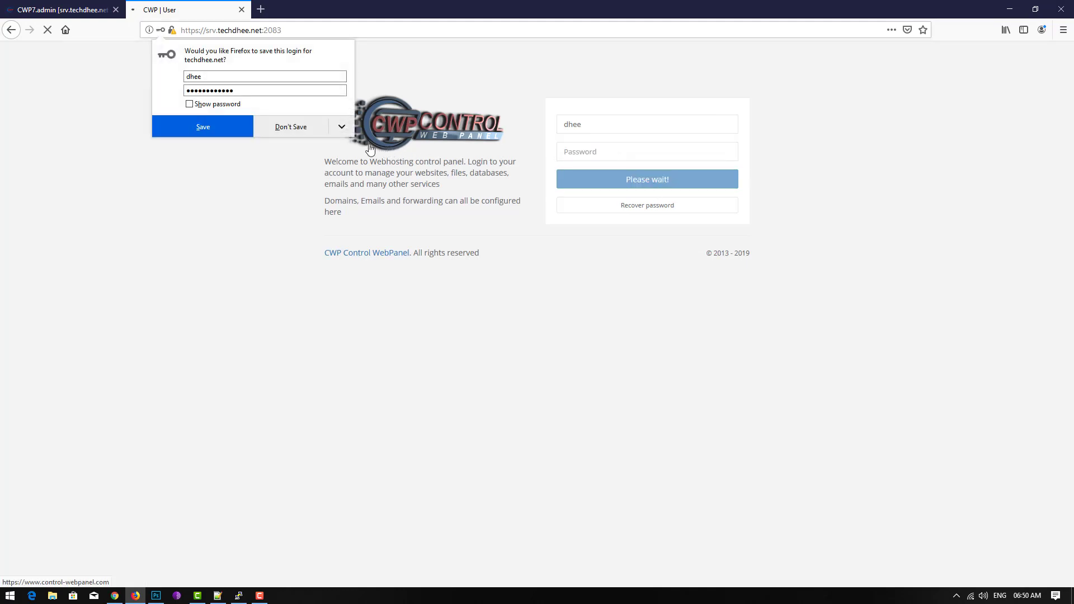
click(275, 128)
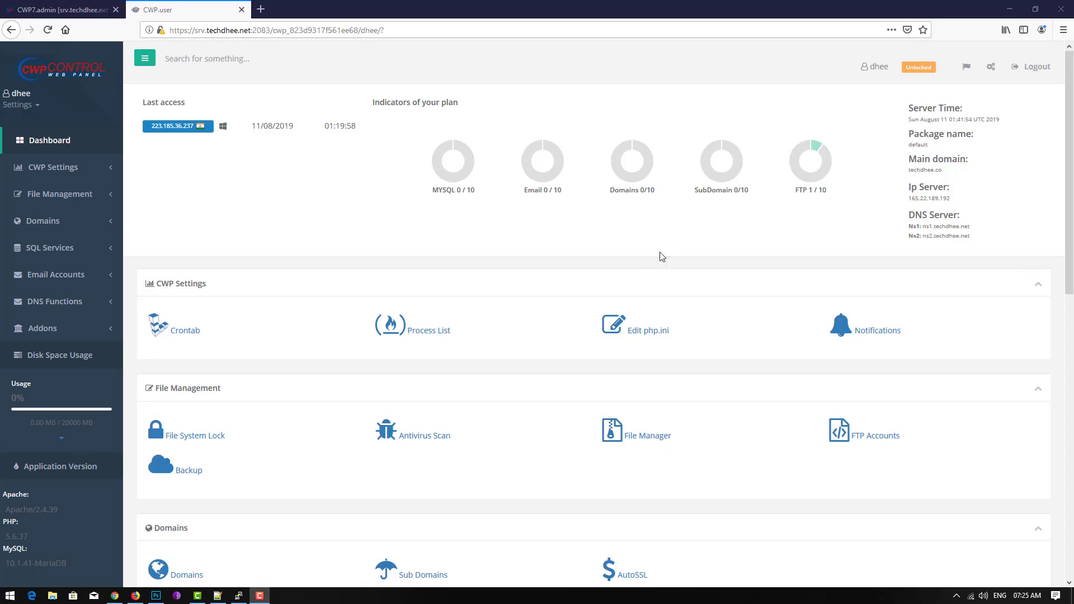
- Highlight the MySQL and Email plan limits, server information and main domain techdhee.co on the dashboard
click(660, 252)
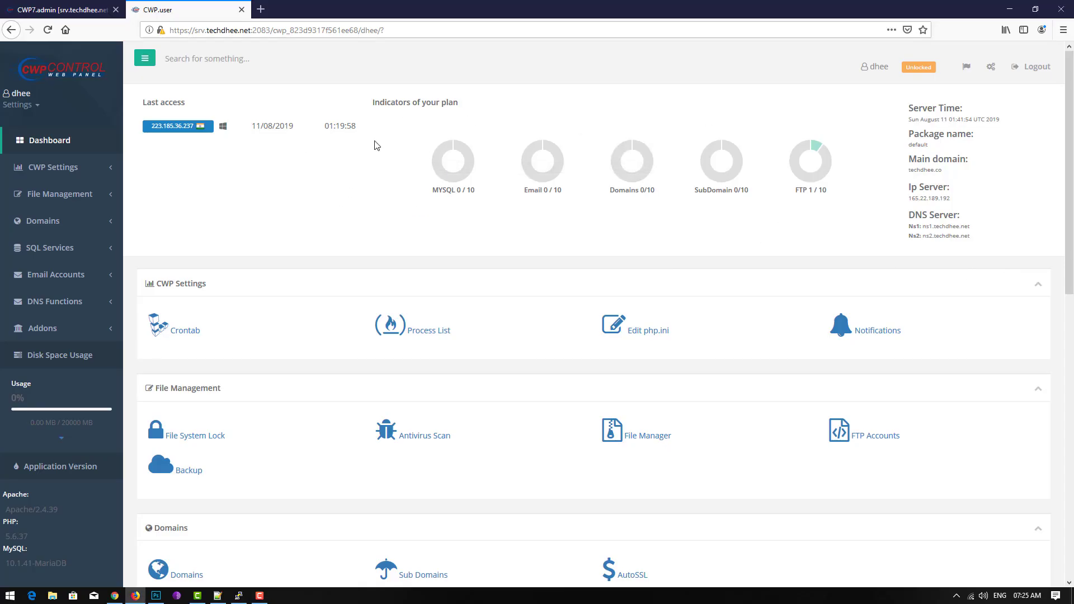
drag(435, 194, 840, 195)
drag(911, 106, 990, 194)
click(989, 193)
drag(909, 171, 987, 172)
drag(909, 198, 974, 237)
- Open the List Addon Domains page, showing 0 of 10 domains used
scroll(554, 257, down, 3)
scroll(554, 257, down, 3)
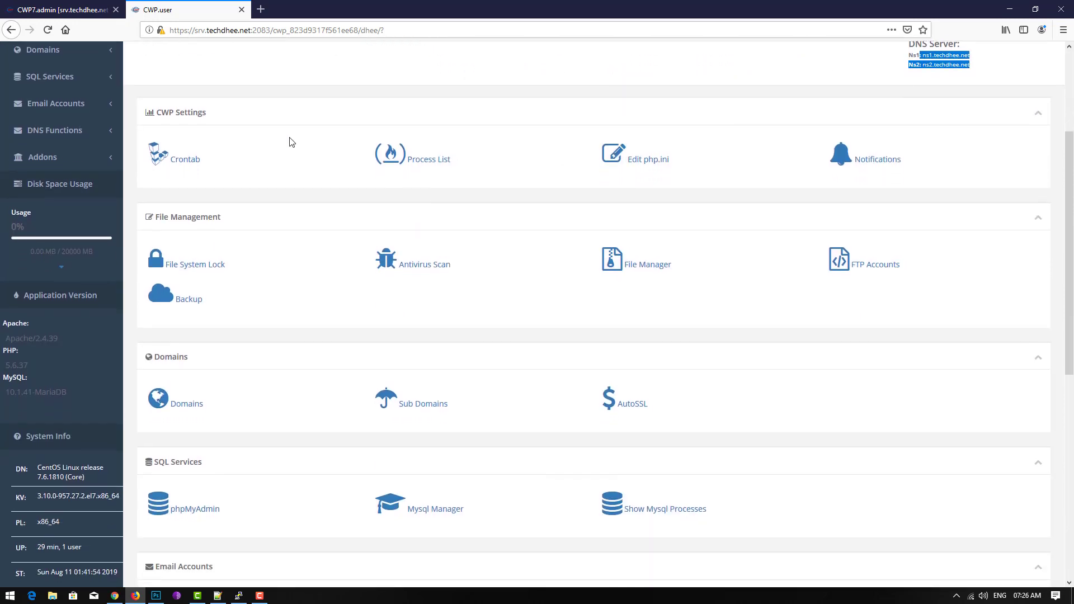
click(134, 160)
drag(133, 160, 889, 170)
drag(900, 277, 884, 272)
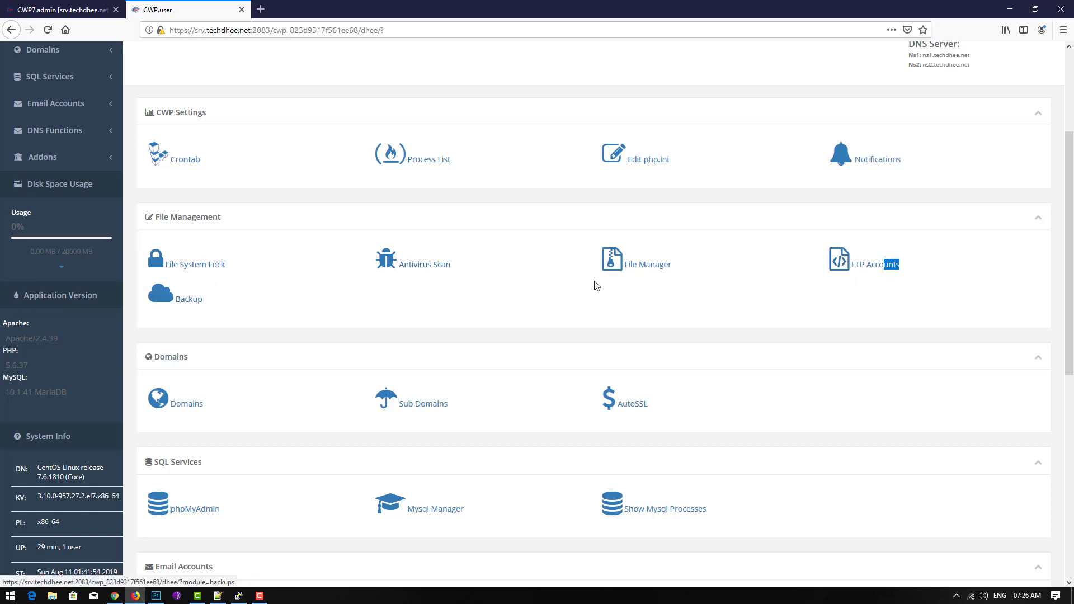
scroll(490, 302, down, 3)
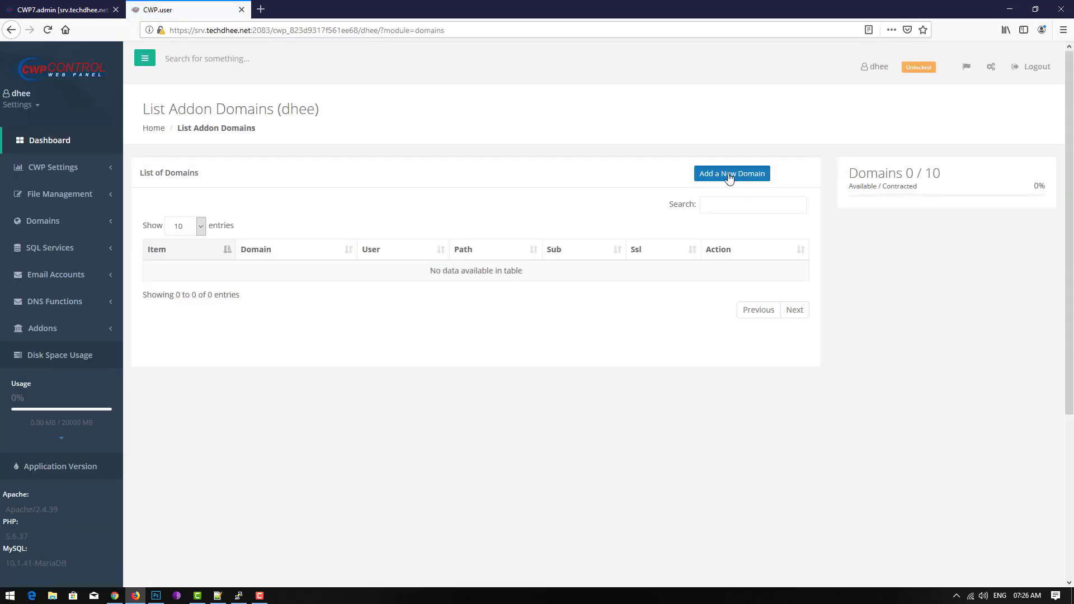
- Start adding an addon domain, cancel it, and return to the account dashboard
click(729, 175)
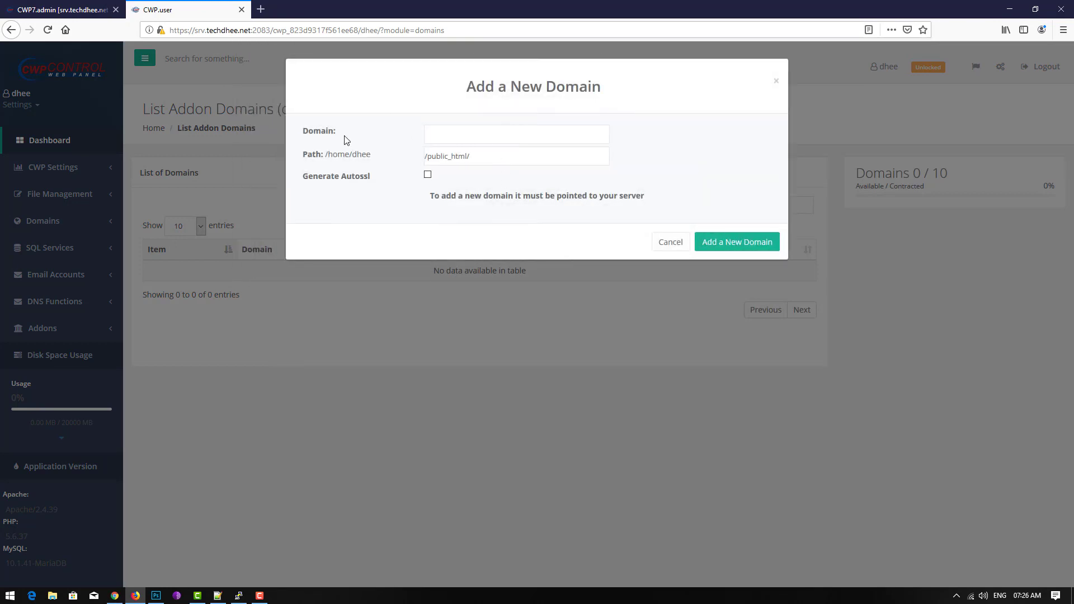
click(463, 138)
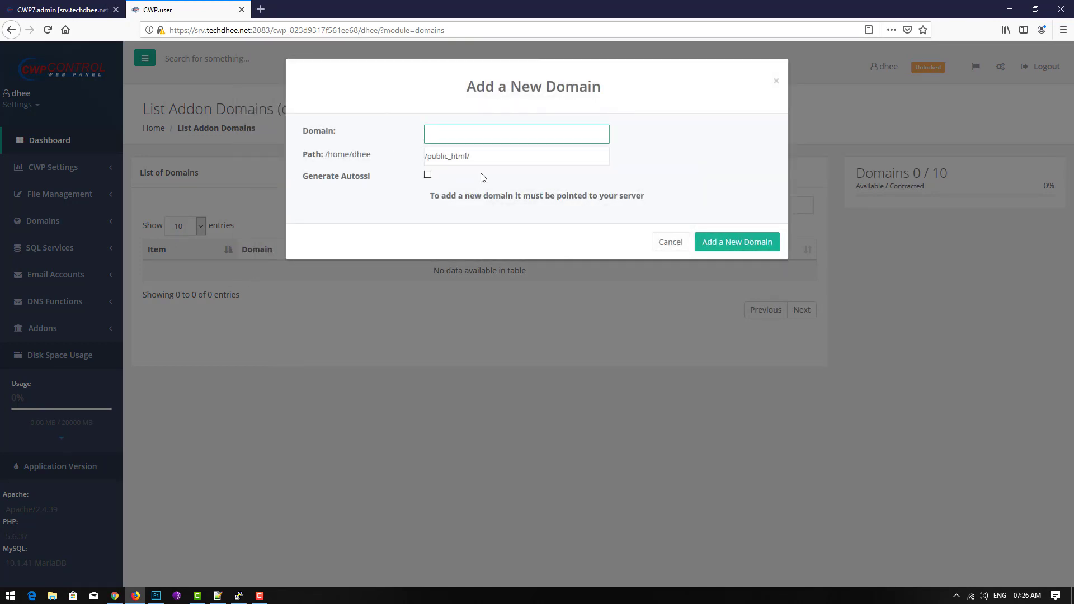
click(669, 242)
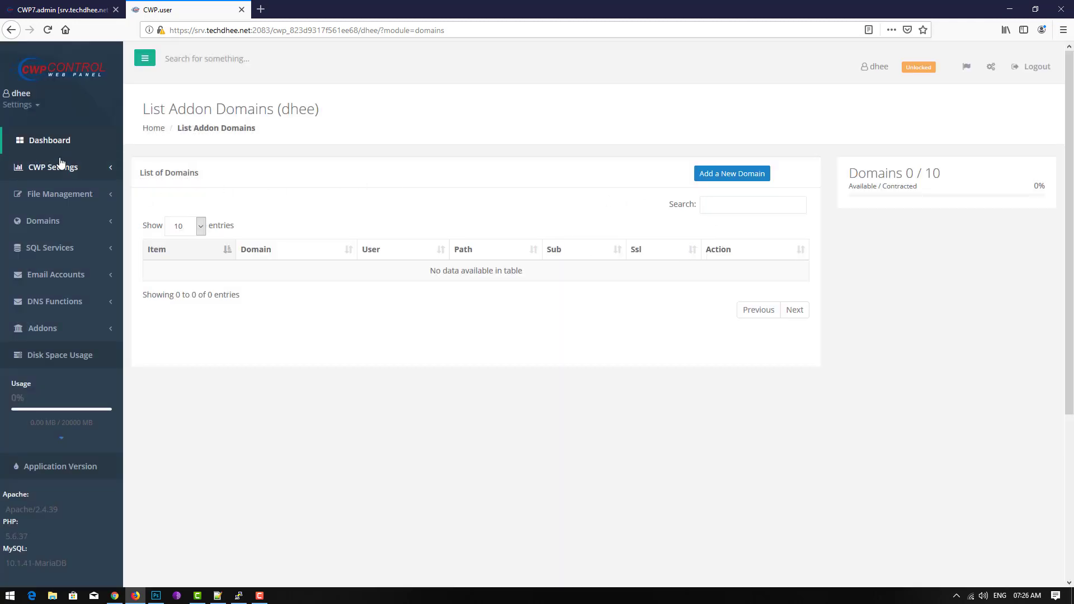
click(37, 144)
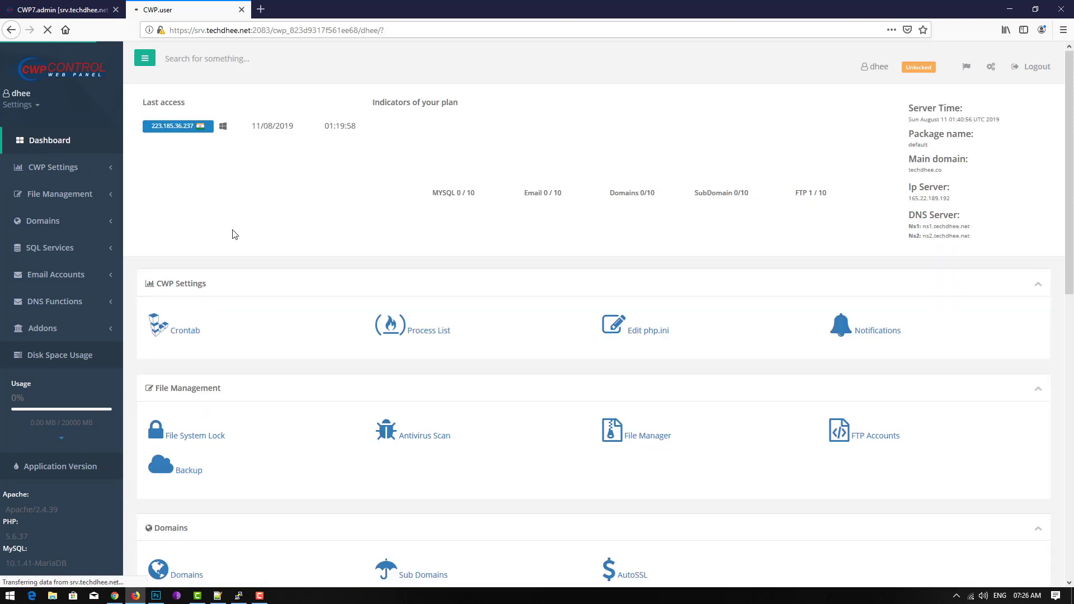
- View phpMyAdmin in its own tab, return to the panel, then open Mysql Manager in a background tab
scroll(221, 240, down, 4)
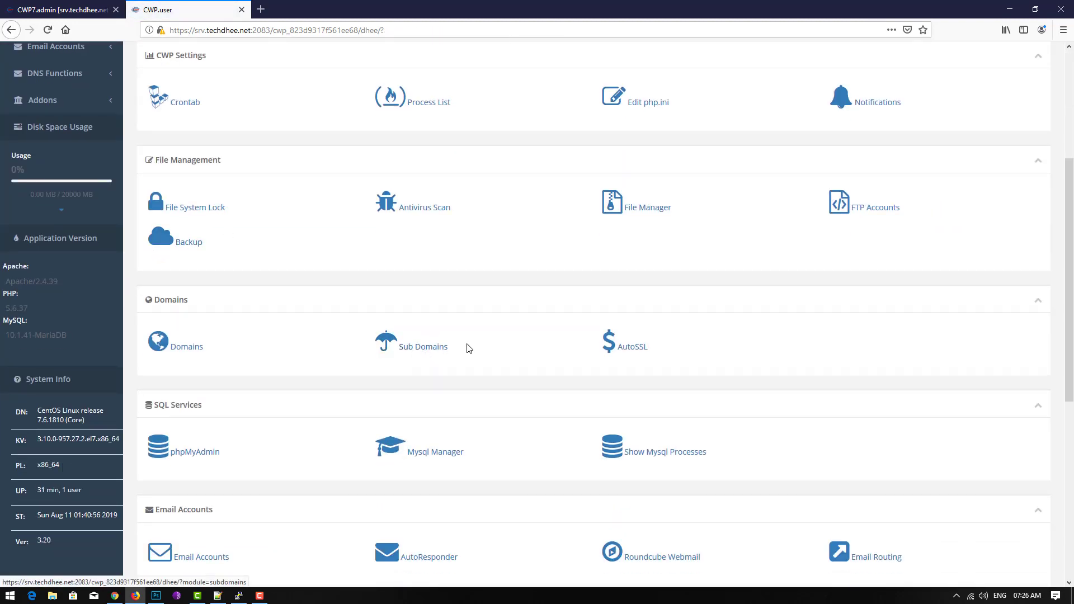
scroll(487, 327, down, 2)
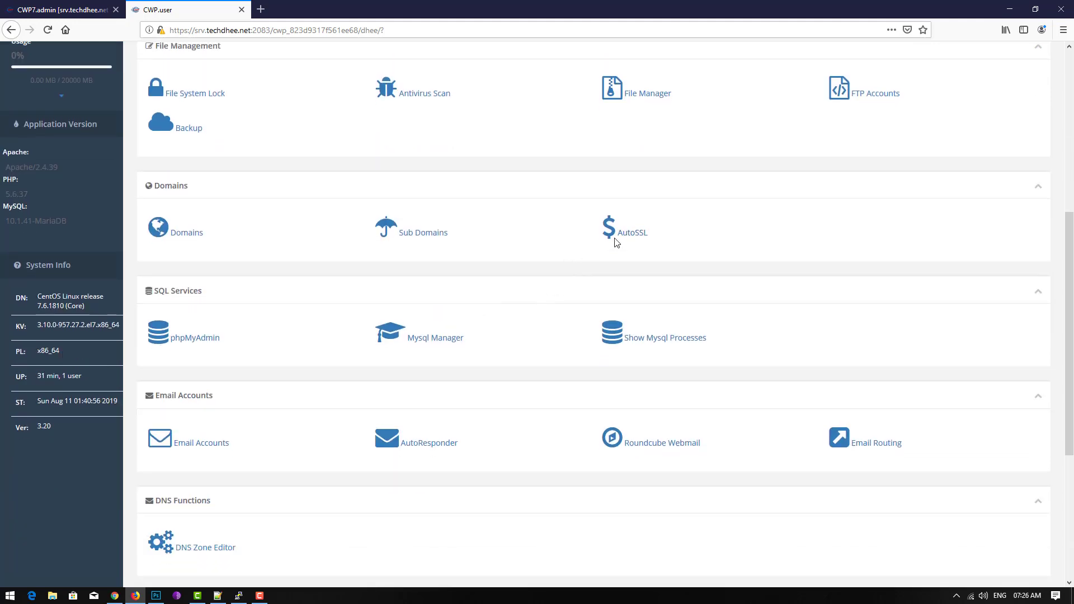
scroll(615, 271, down, 2)
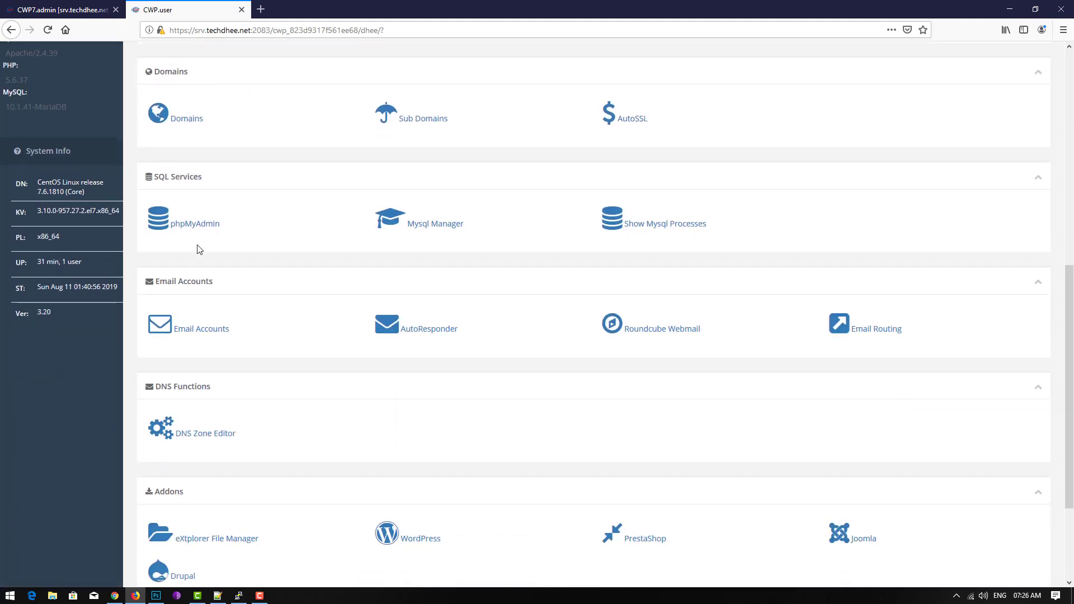
drag(202, 240, 497, 243)
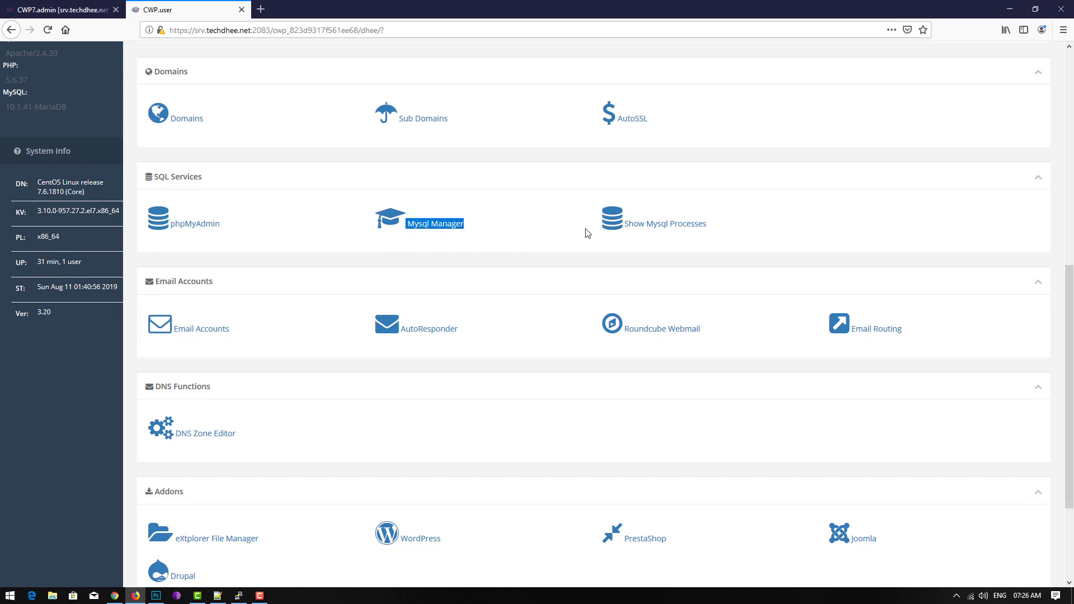
middle_click(193, 225)
click(299, 10)
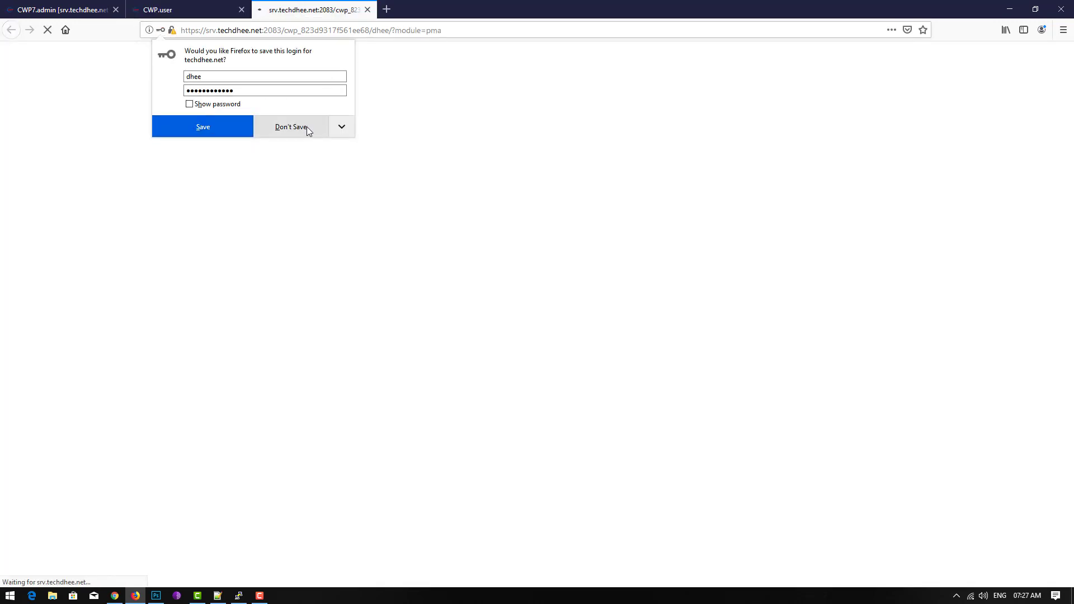
click(307, 130)
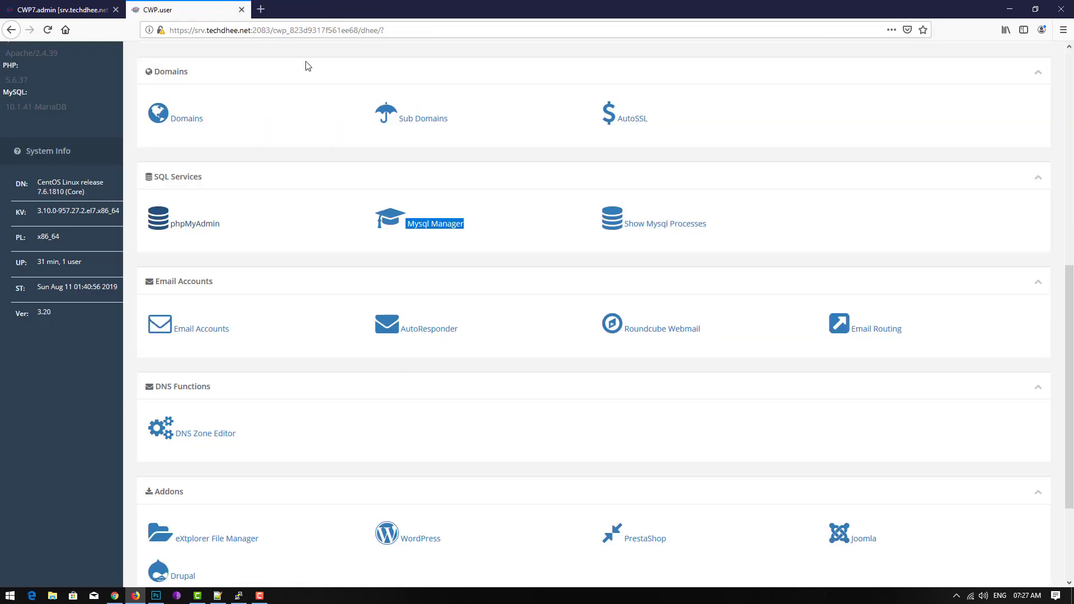
key(ctrl+shift+Tab)
middle_click(450, 224)
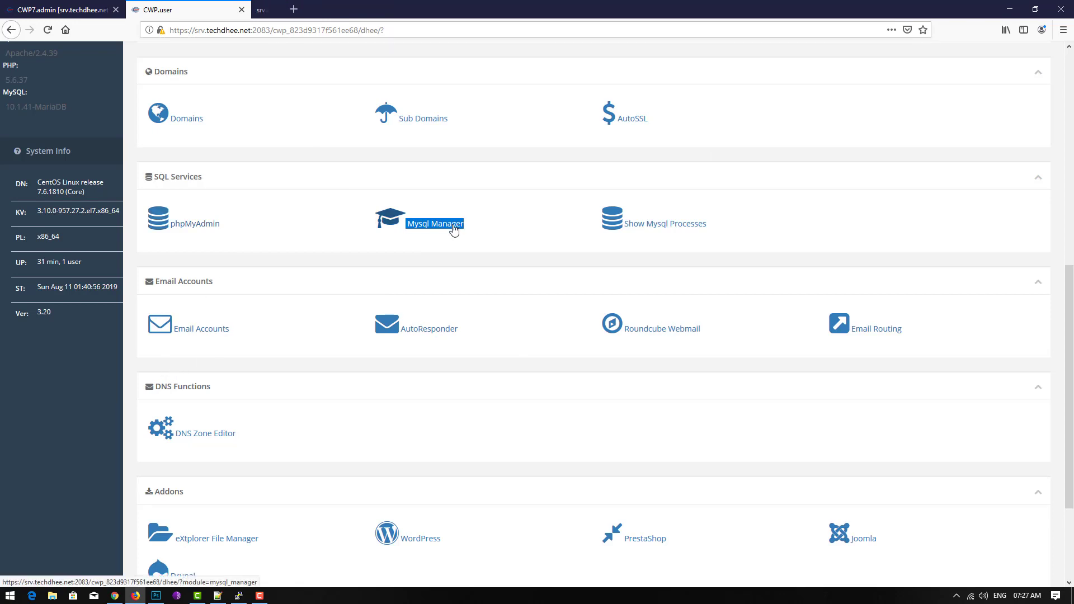
- Check the empty MySQL Manager database list, close its tab, and scroll the dashboard to Settings
click(306, 12)
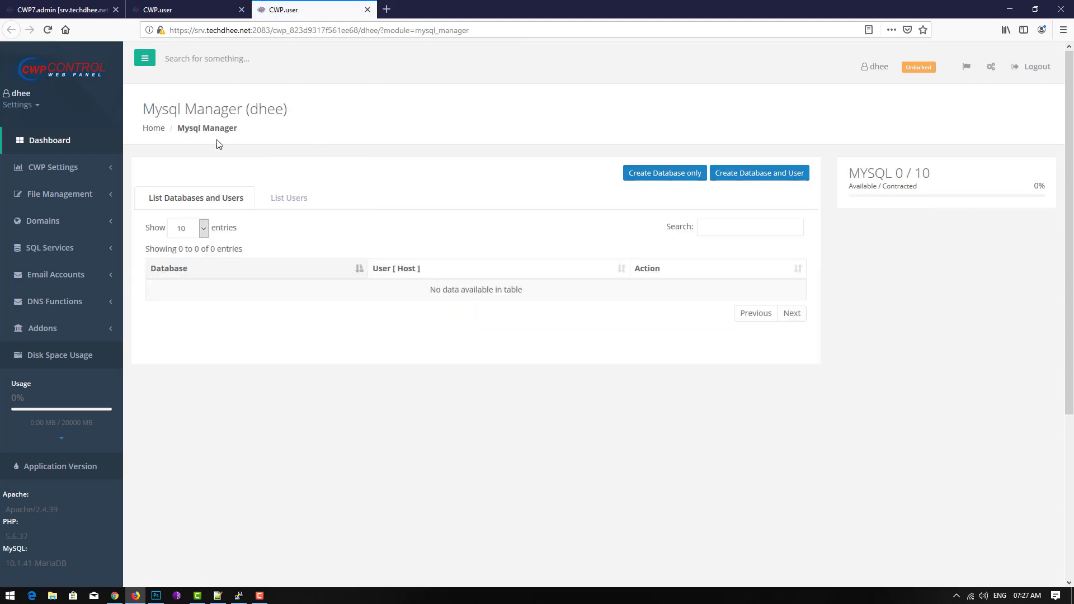
middle_click(298, 14)
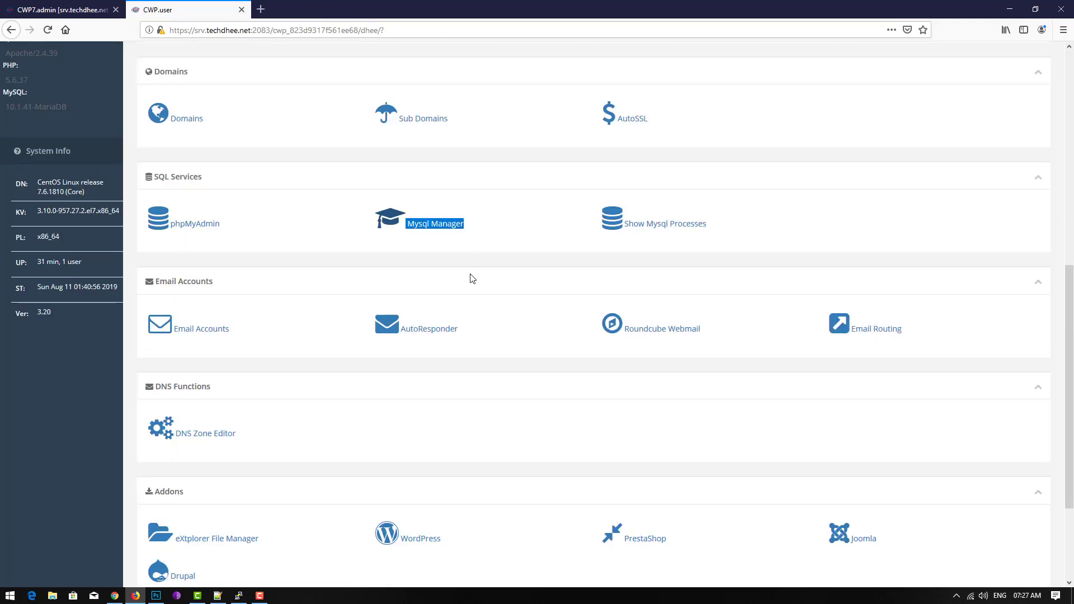
scroll(358, 281, down, 1)
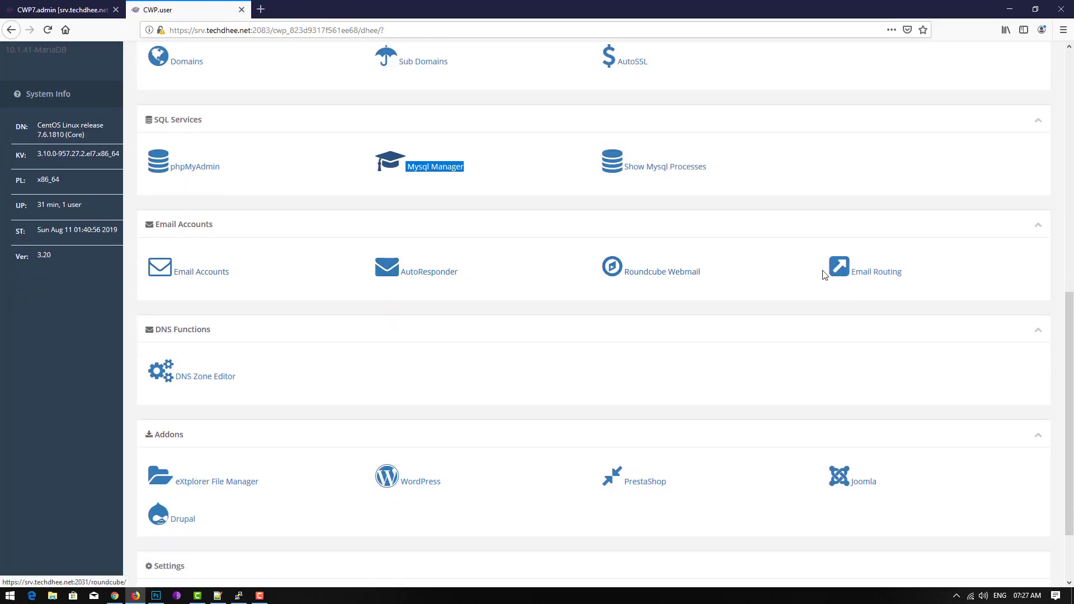
scroll(838, 283, down, 2)
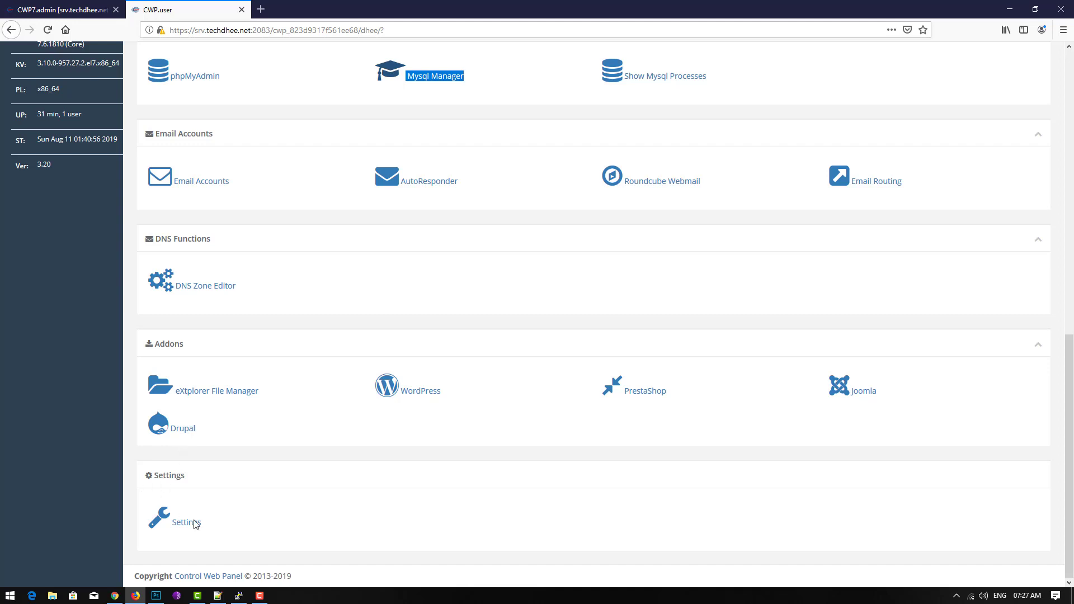
click(178, 528)
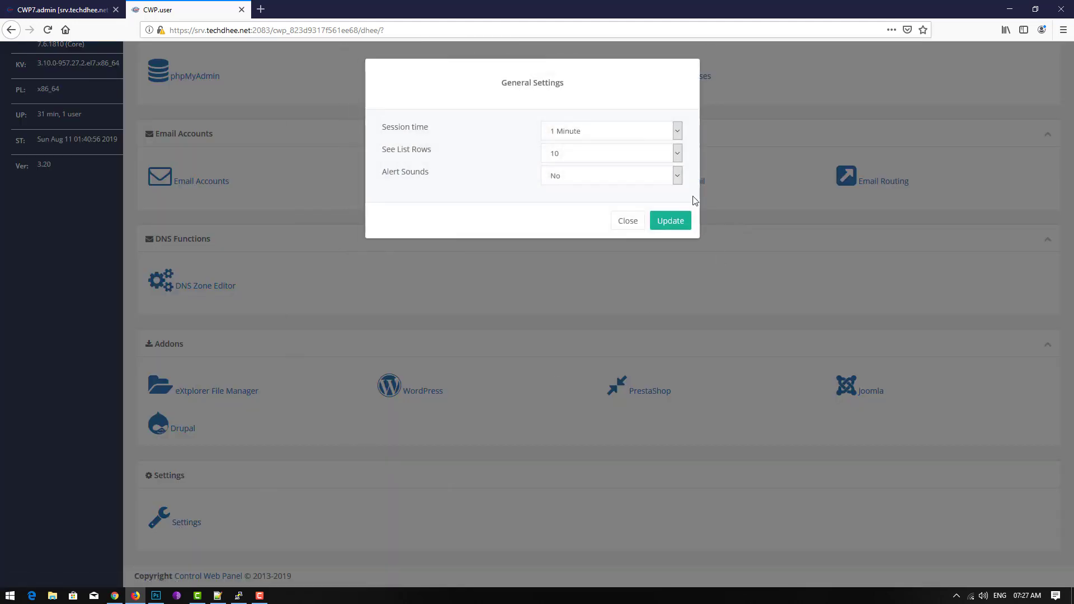
click(678, 132)
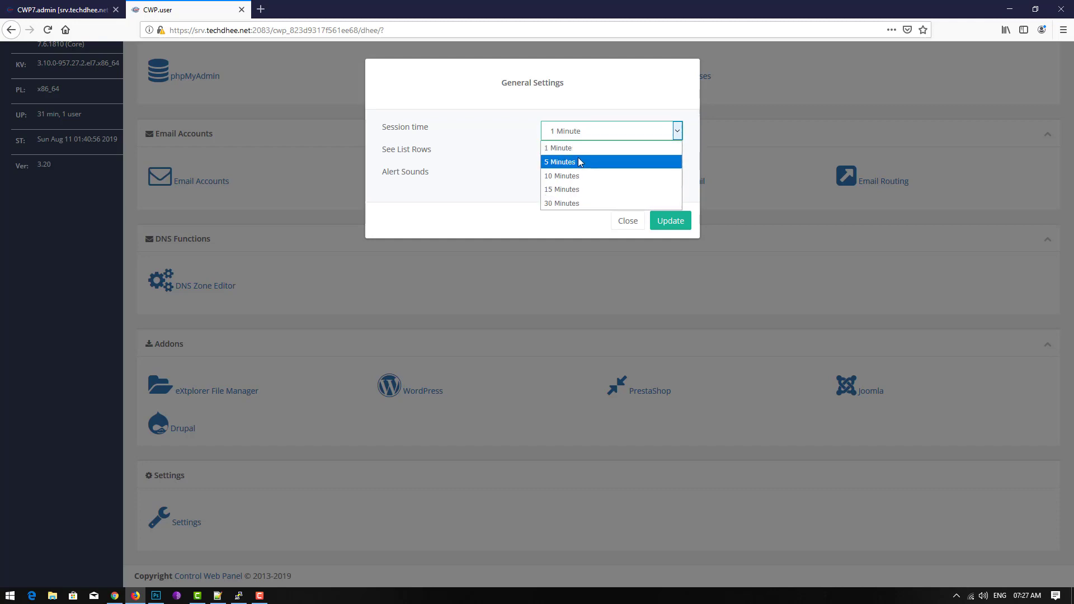
click(508, 132)
drag(386, 153, 438, 156)
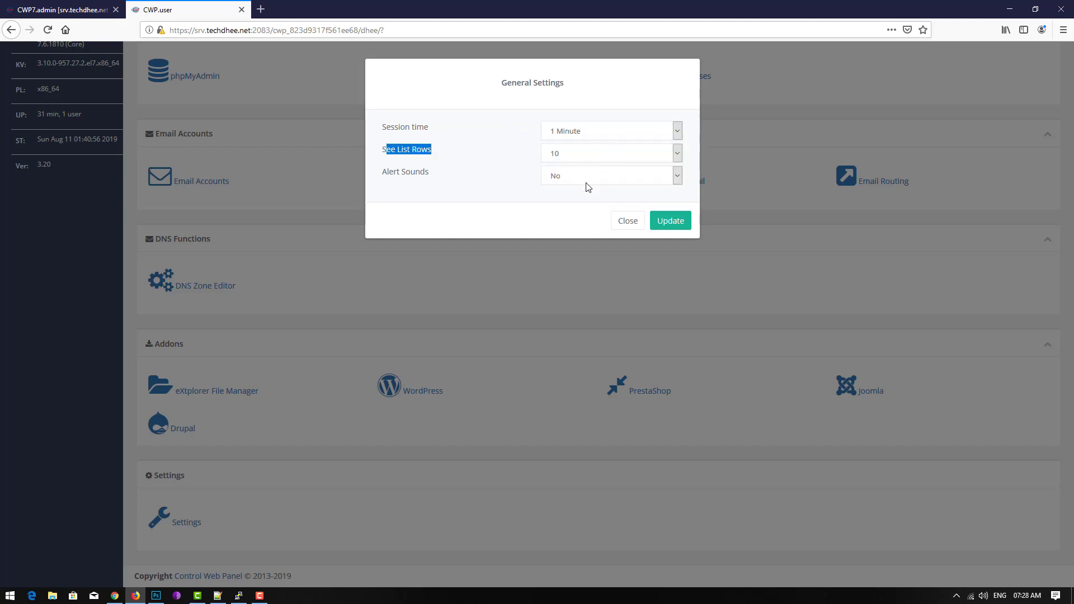
click(628, 223)
scroll(287, 244, up, 7)
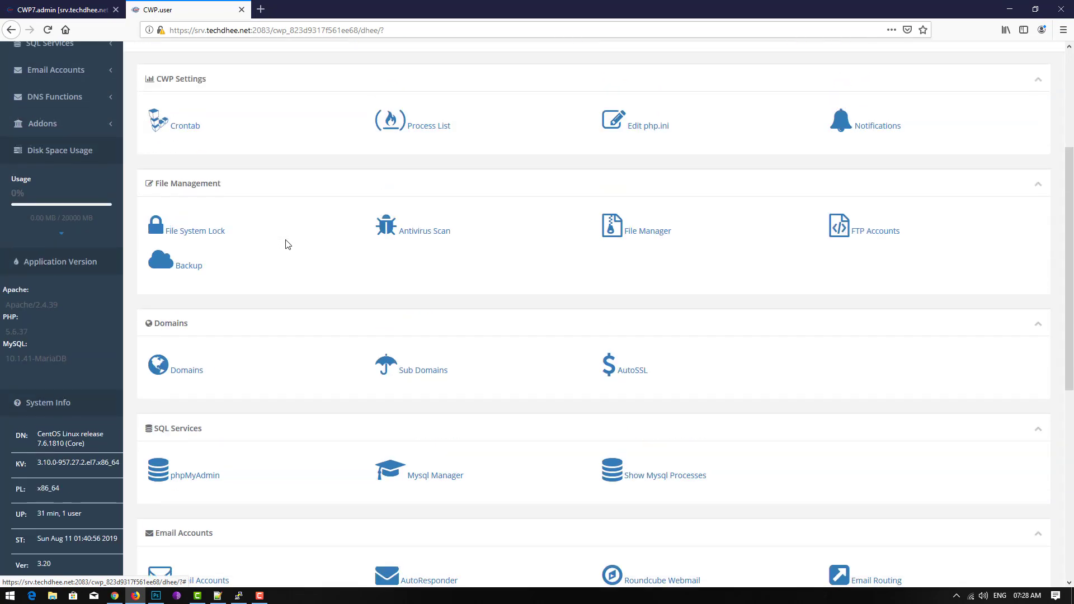
scroll(287, 245, up, 4)
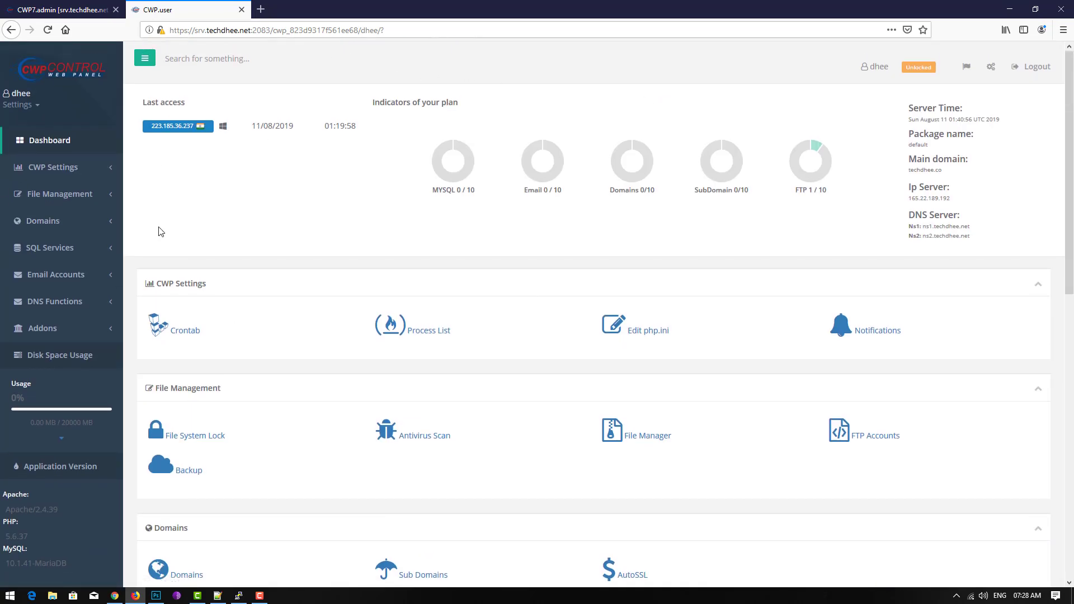